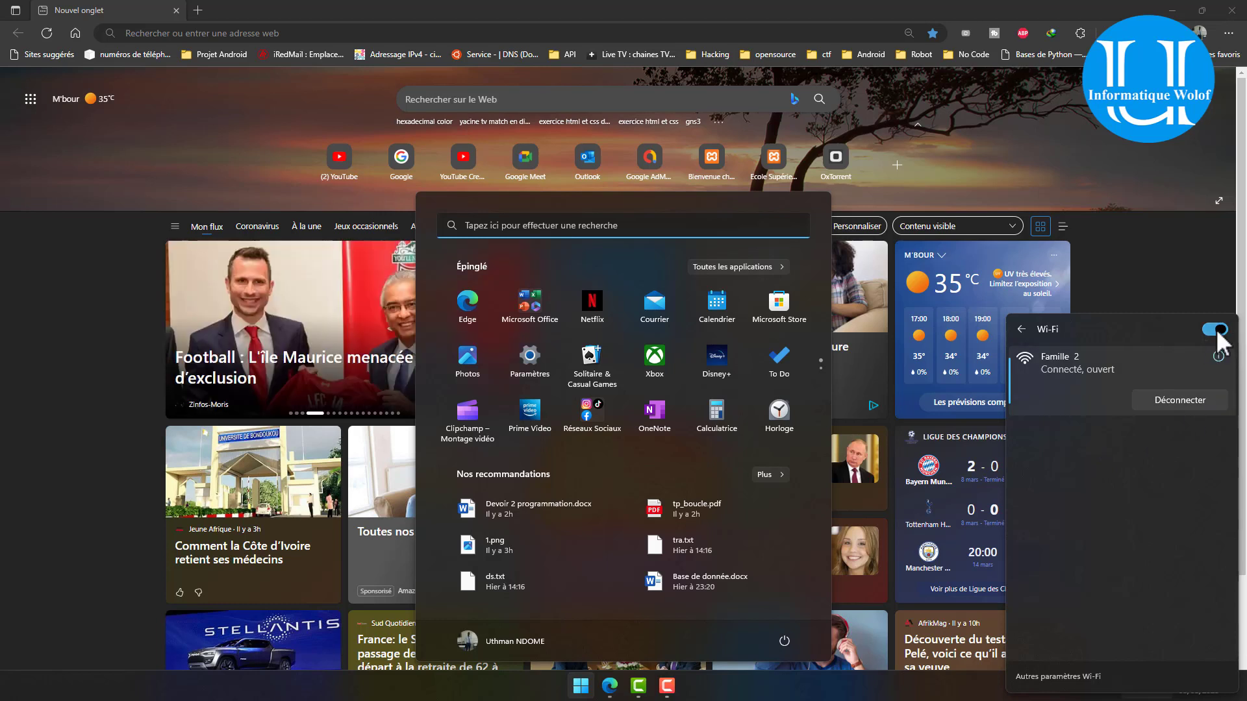
# Switch the PC from Famille 2 to the open TP-Link_Extender network, reconnecting automatically.
pyautogui.click(1216, 329)
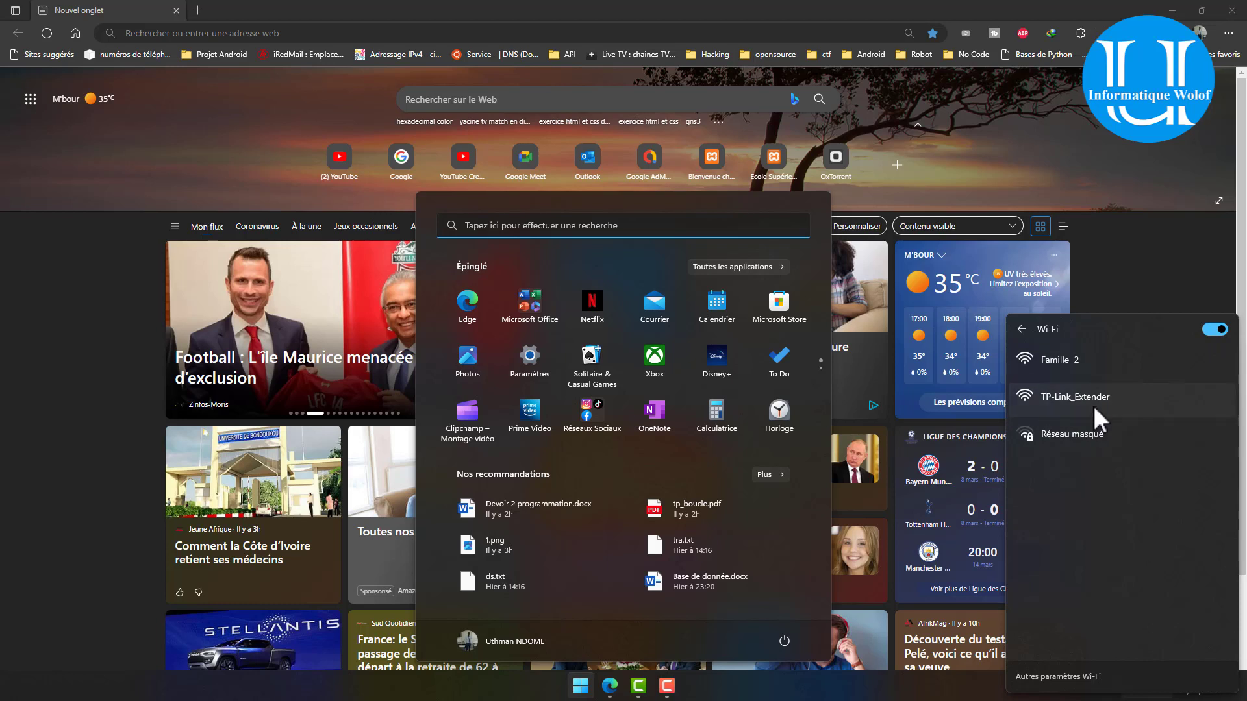
pyautogui.click(1093, 406)
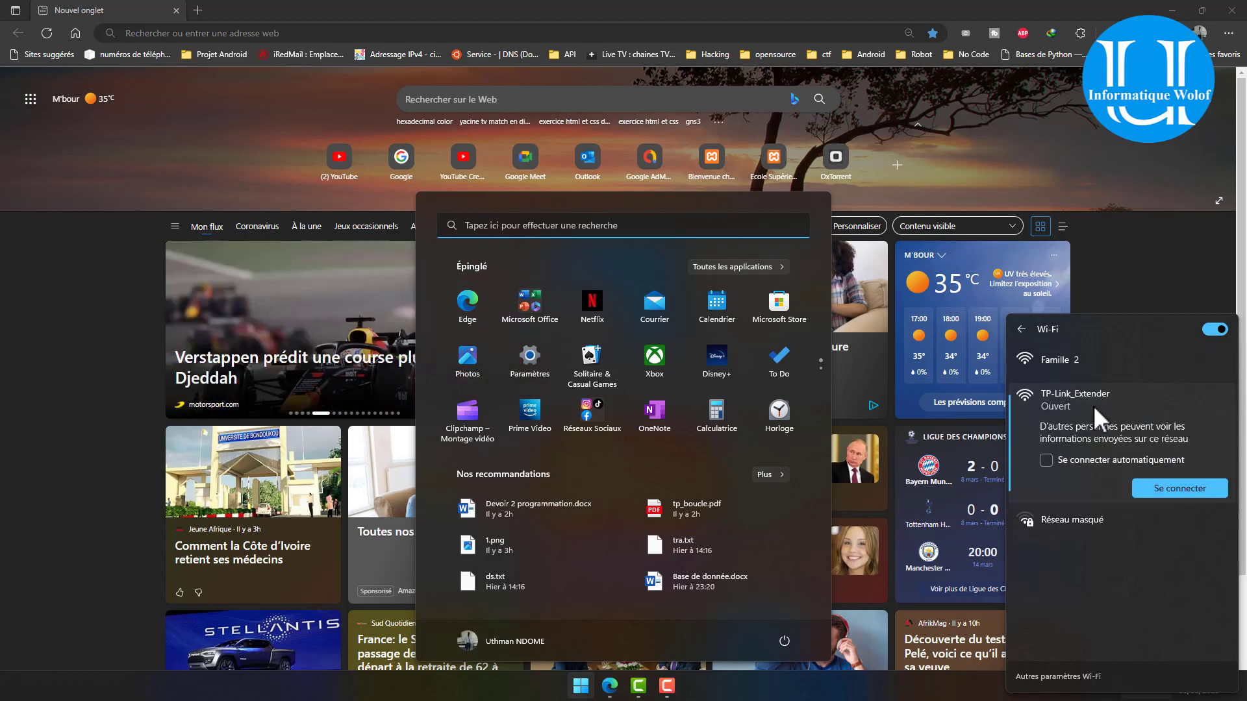
pyautogui.click(1046, 461)
pyautogui.click(1167, 490)
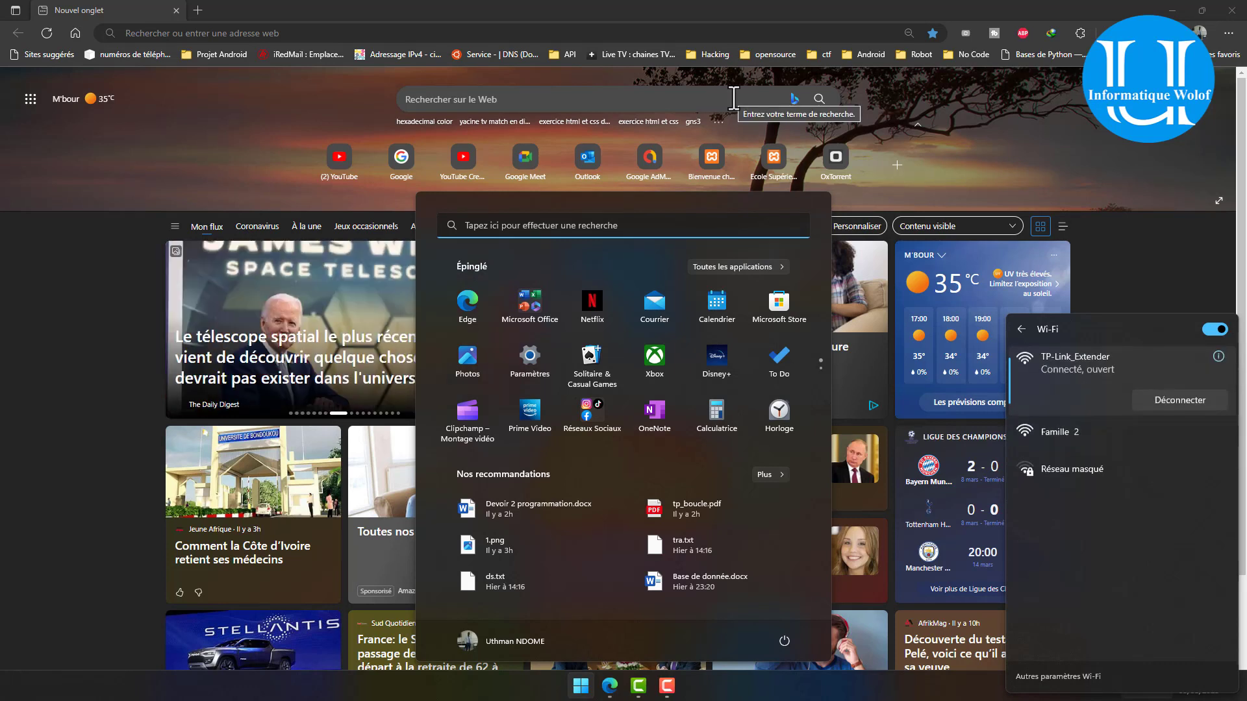
pyautogui.click(410, 37)
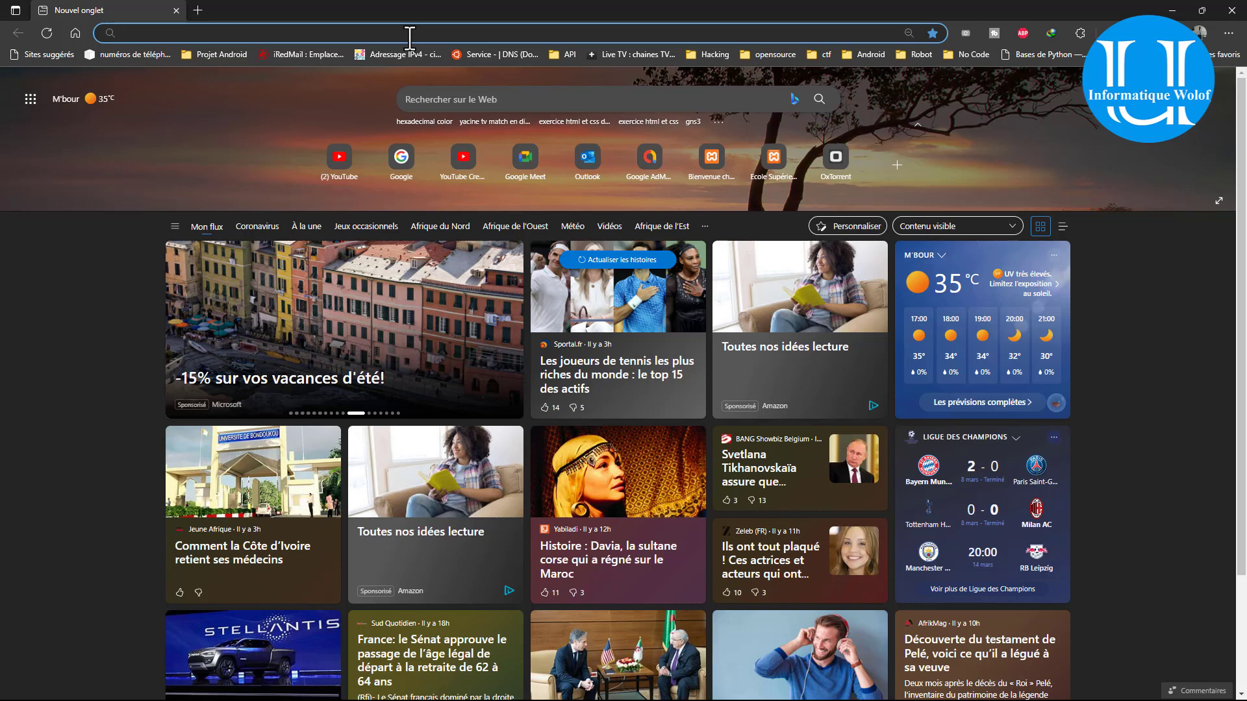
# Go to the repeater's address 192.168.0.254 in Edge.
pyautogui.write('192')
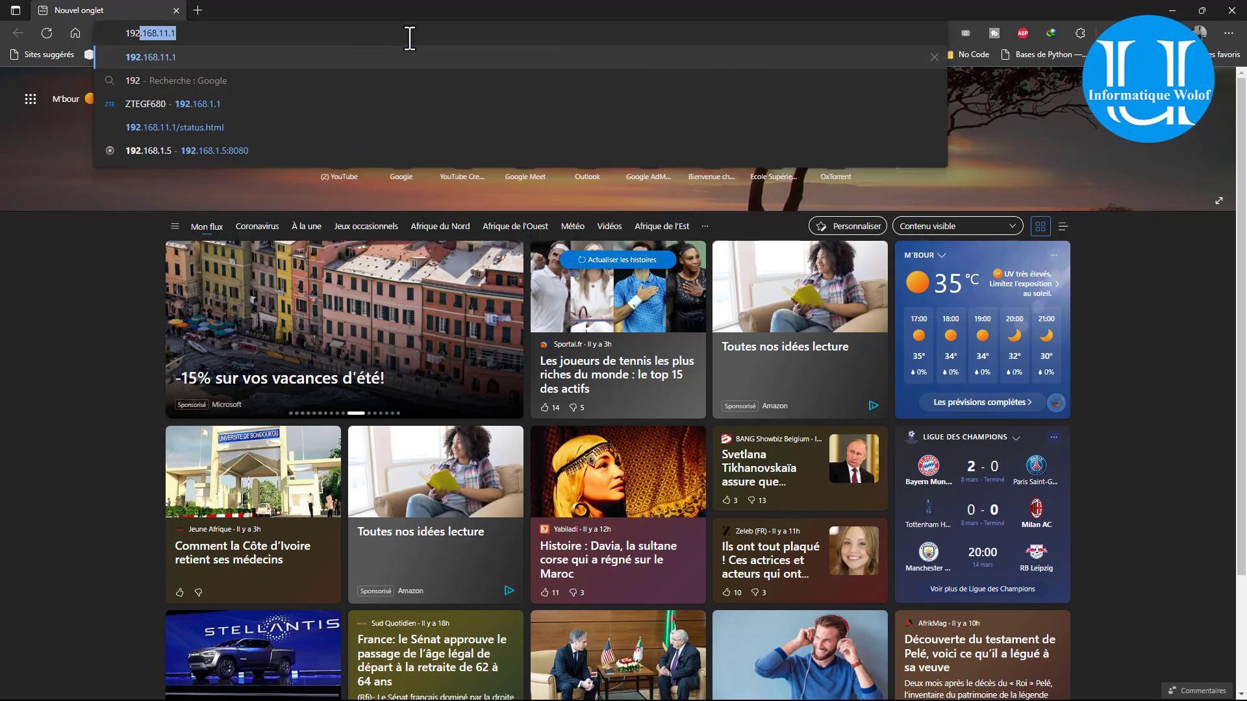
pyautogui.write('.13')
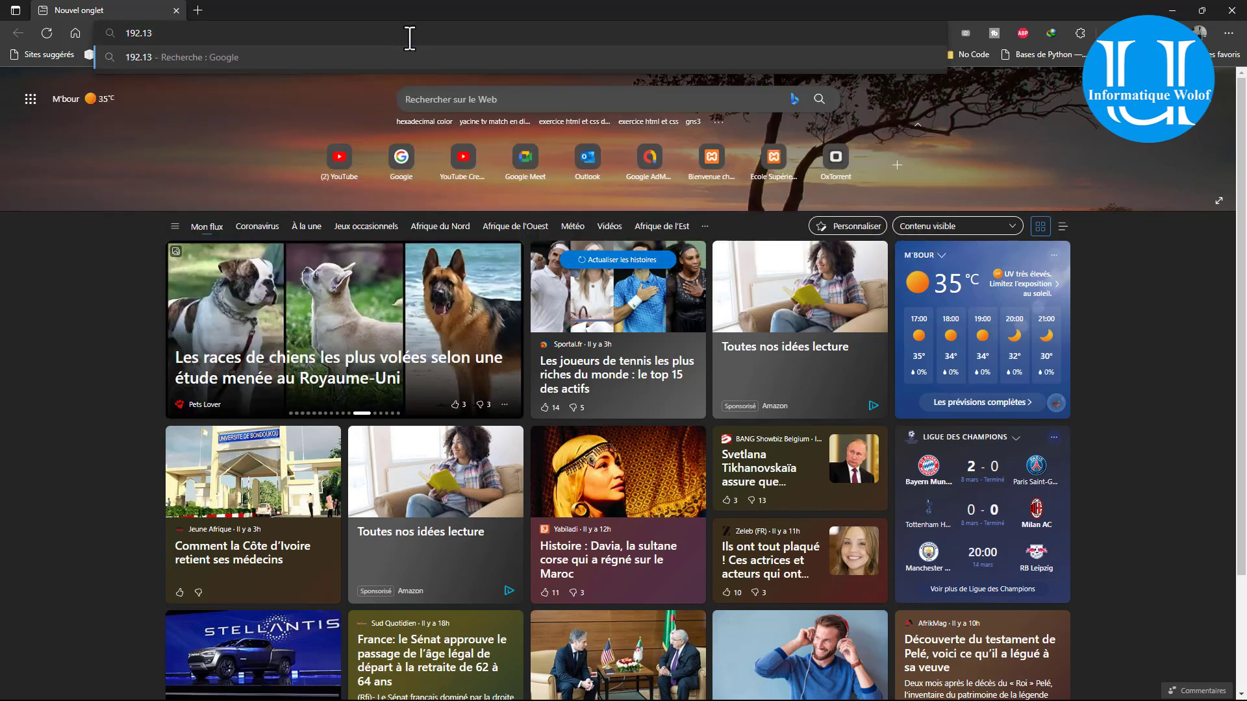
pyautogui.press('BackSpace')
pyautogui.write('68')
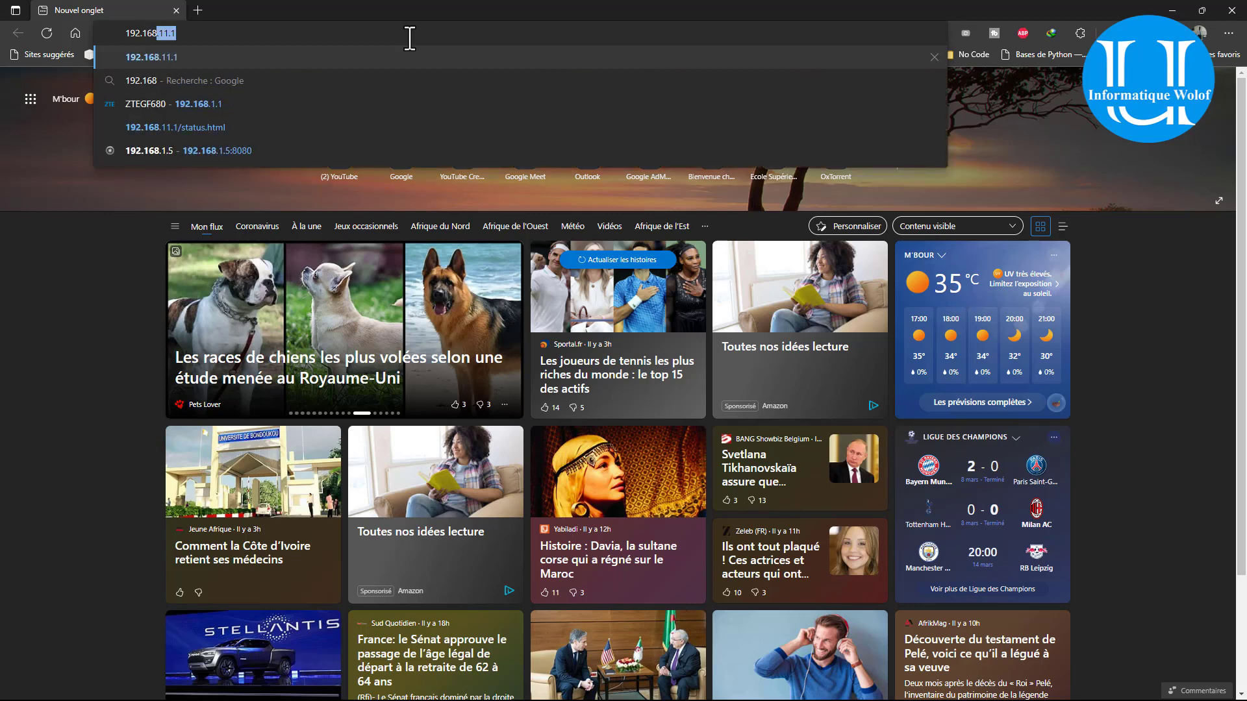
pyautogui.write('.0.254')
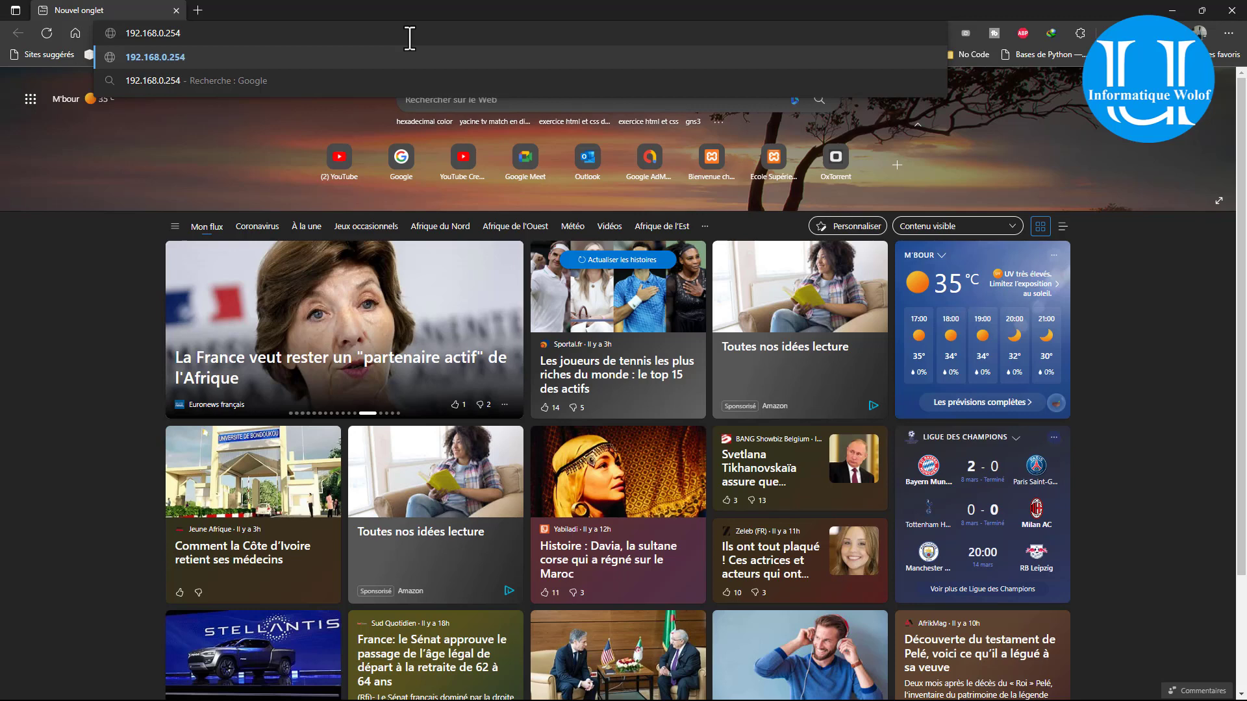
pyautogui.press('Return')
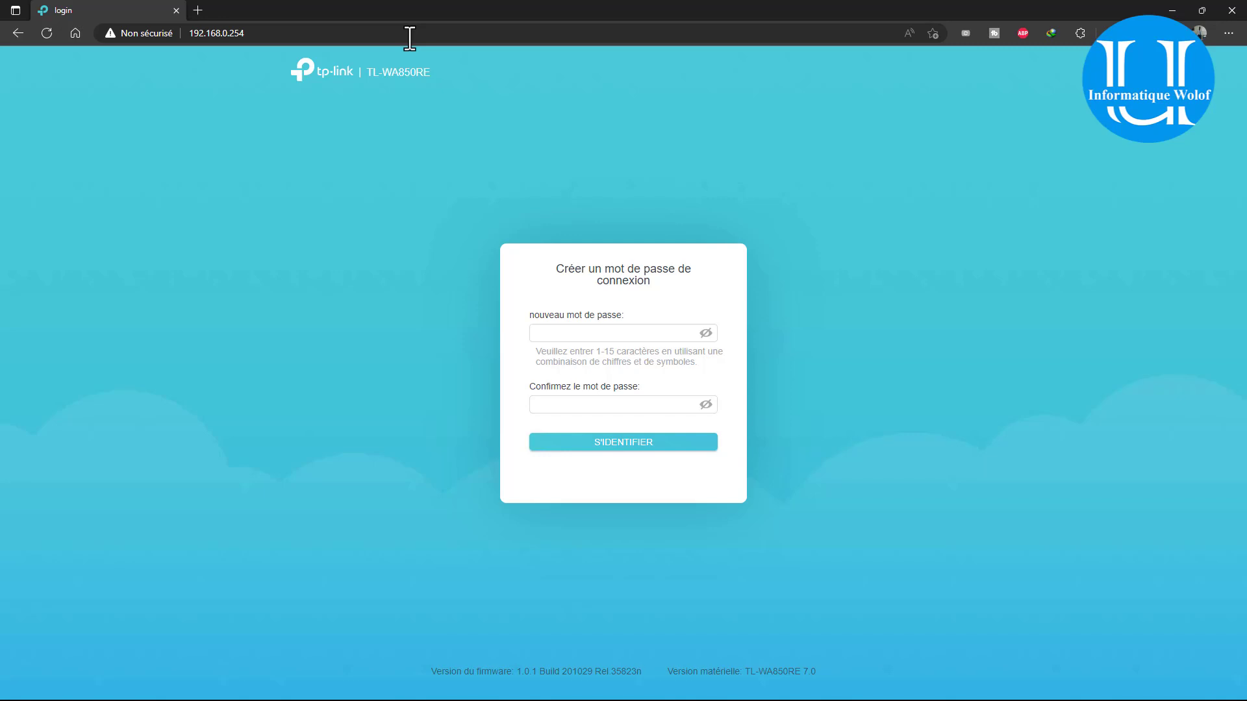
# Create and confirm a new login password for the repeater, then log in.
pyautogui.click(576, 335)
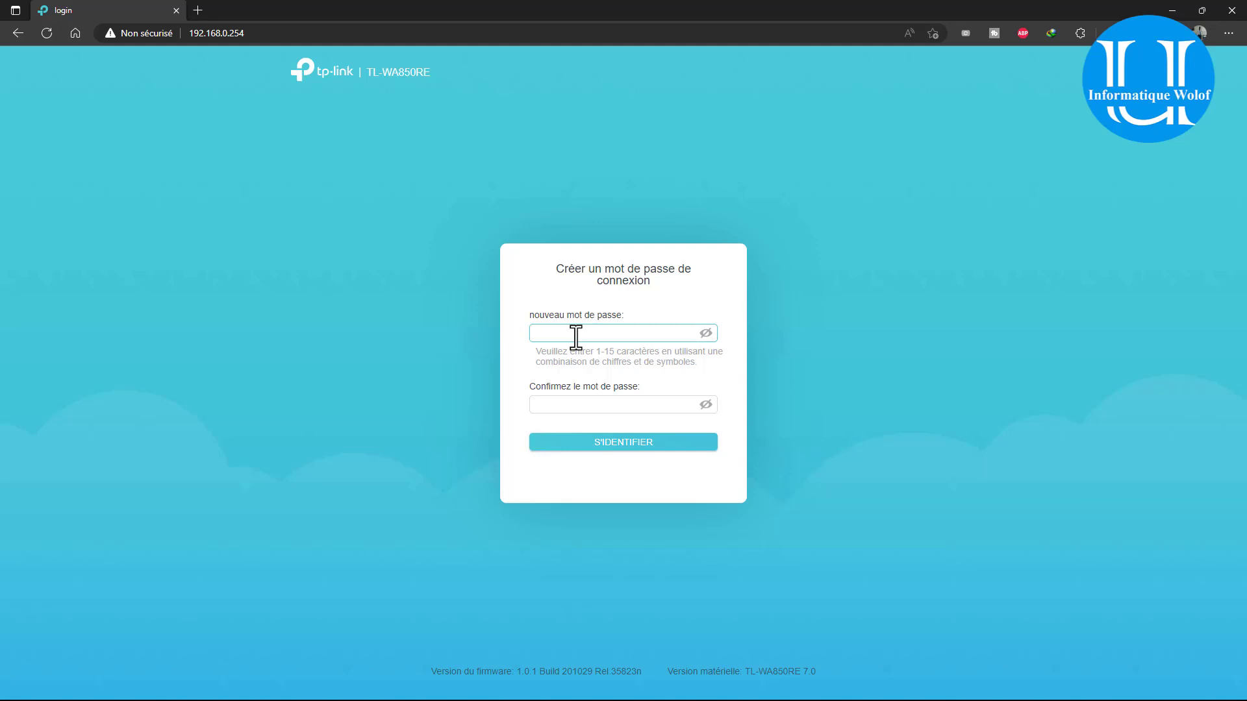
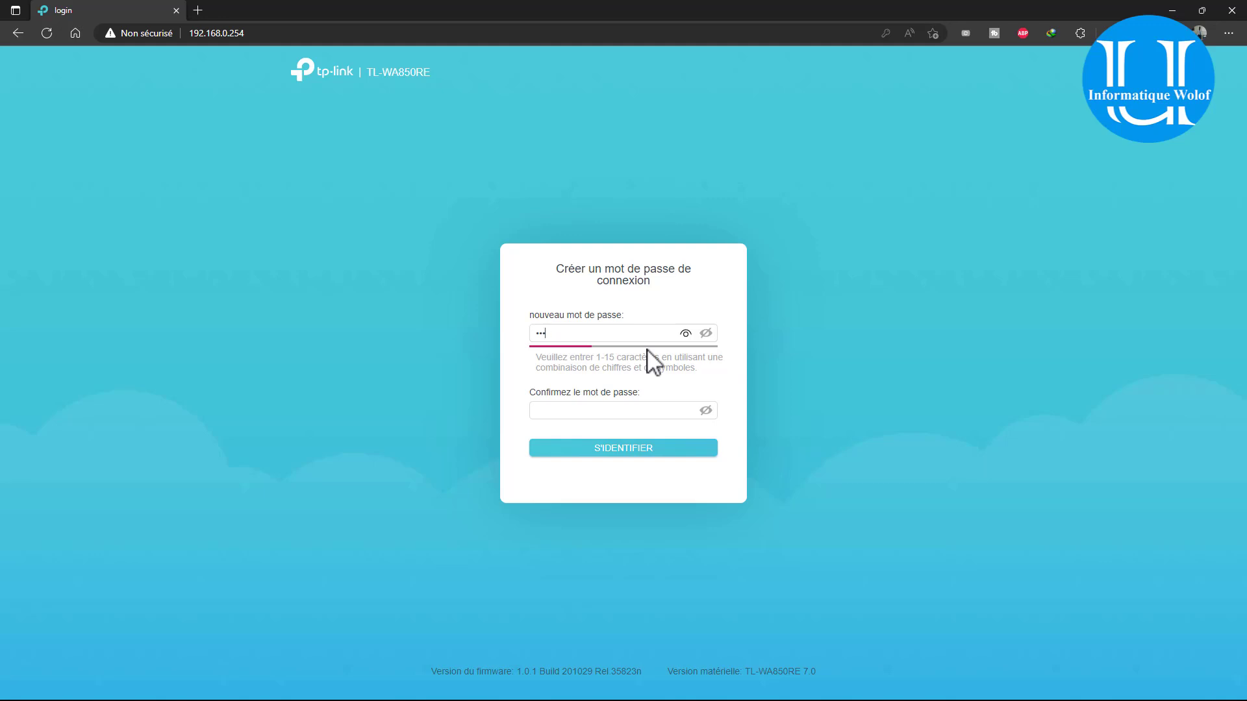
pyautogui.press('BackSpace')
pyautogui.press('BackSpace')
pyautogui.press('BackSpace')
pyautogui.press('Tab')
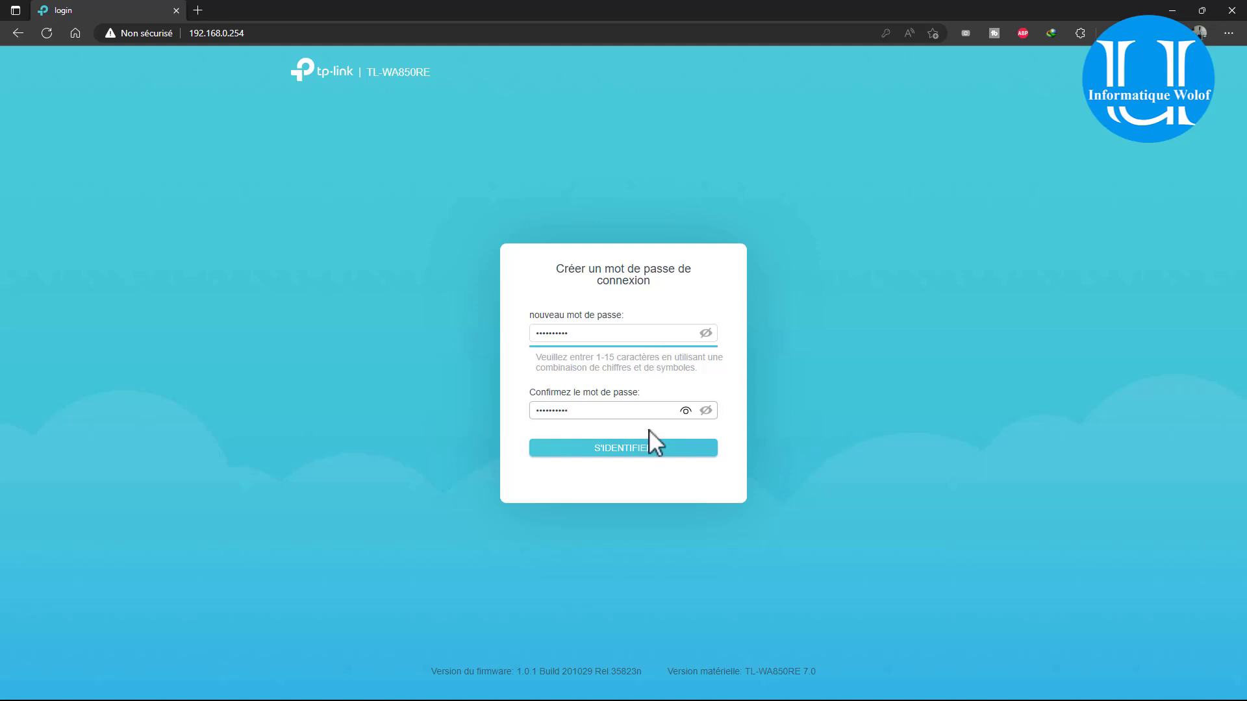
pyautogui.click(628, 448)
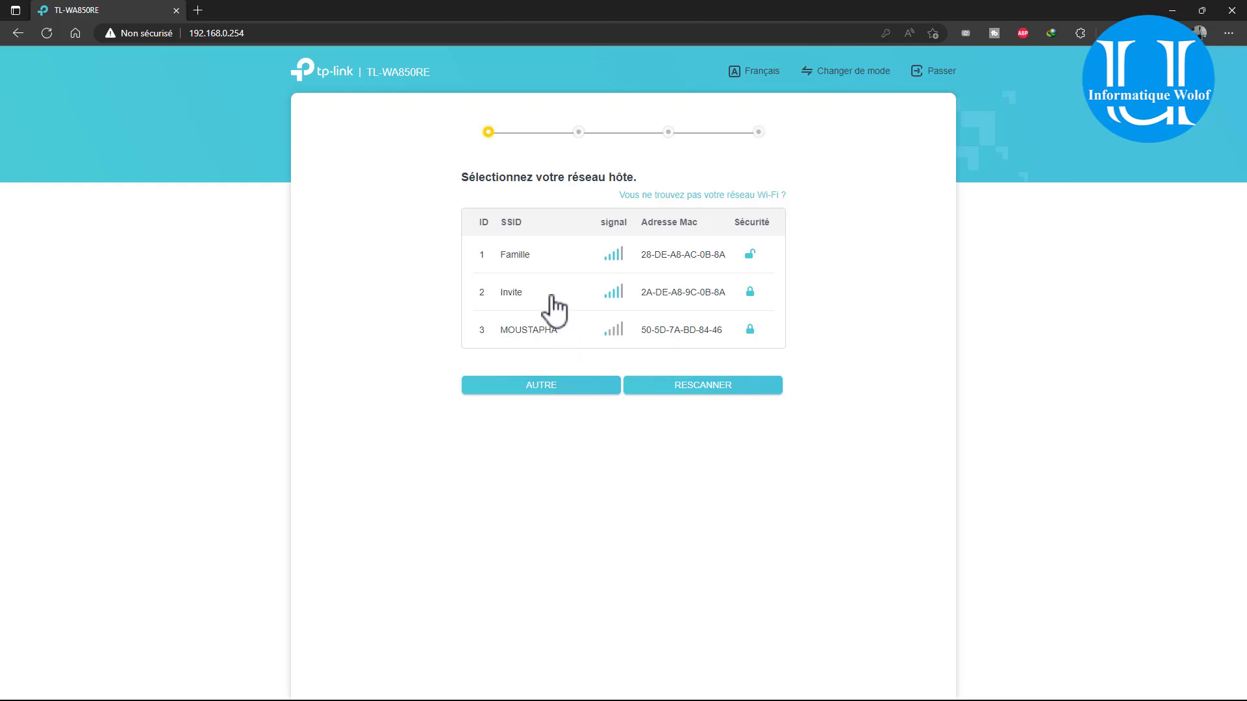
# Choose Invite as the host network and enter its Wi-Fi password.
pyautogui.click(552, 296)
pyautogui.click(616, 369)
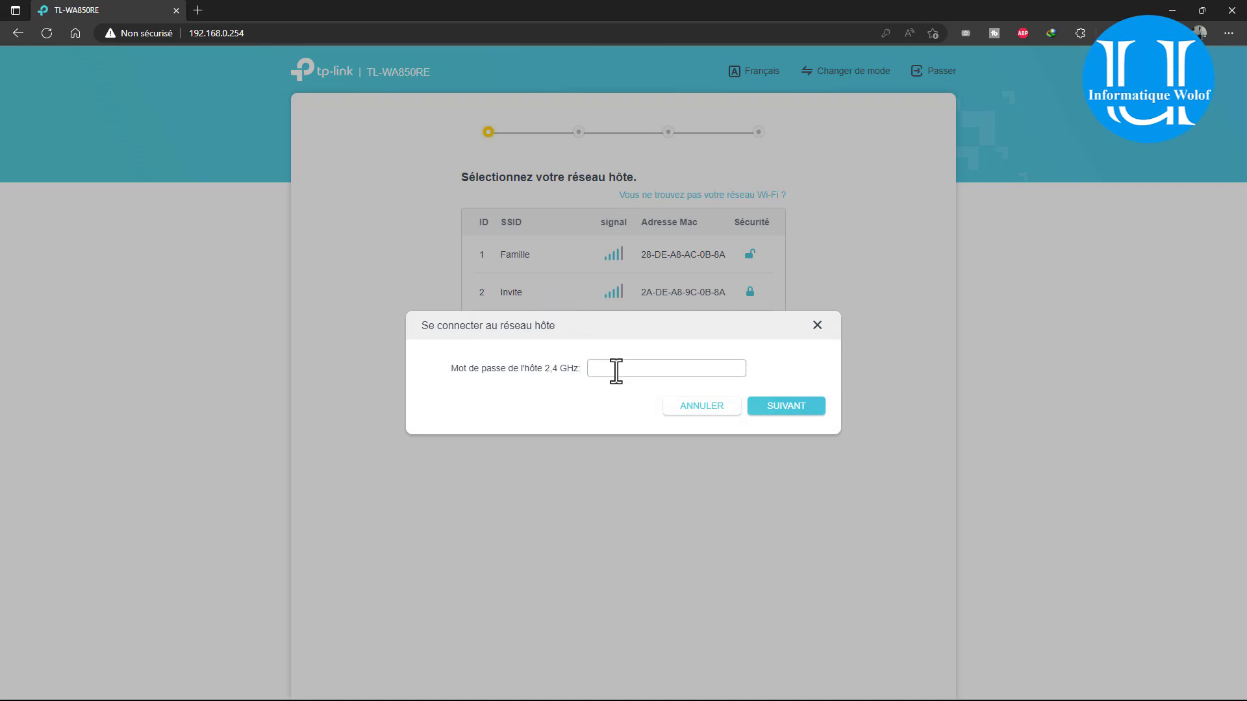
pyautogui.click(616, 370)
pyautogui.click(773, 414)
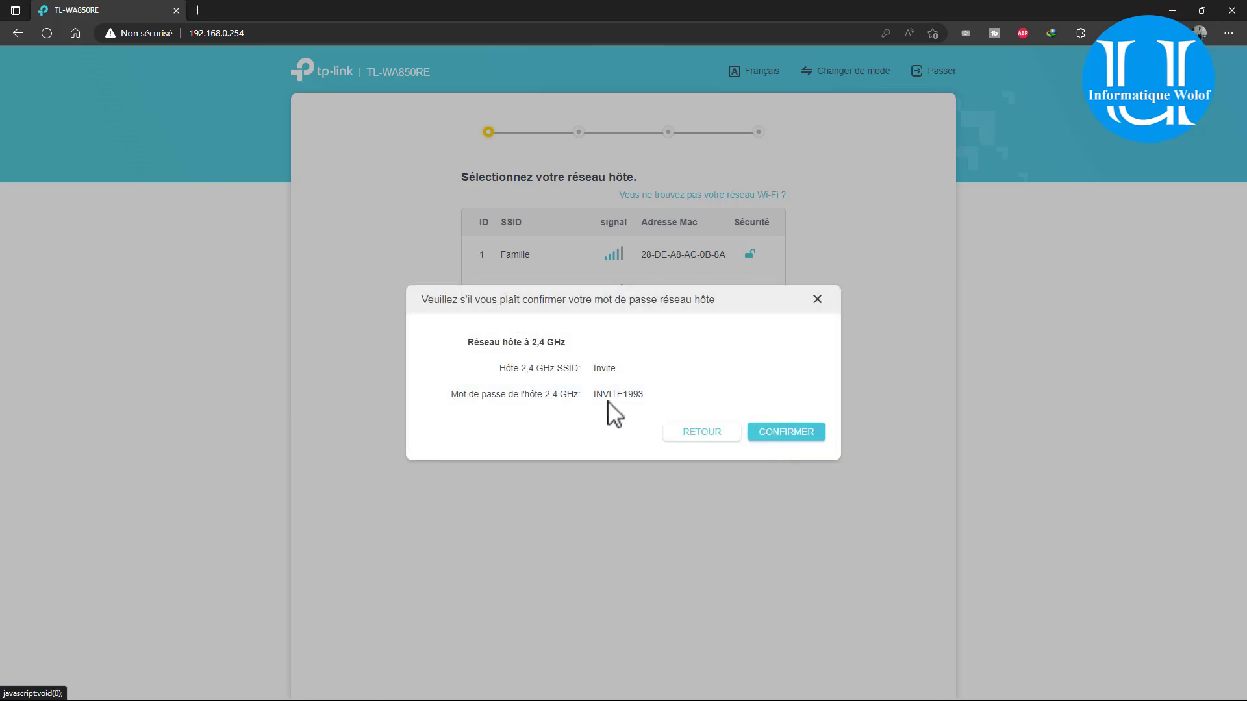
# Confirm the Invite host network and its password in the confirmation dialog.
pyautogui.moveTo(594, 371); pyautogui.dragTo(660, 398)
pyautogui.click(643, 363)
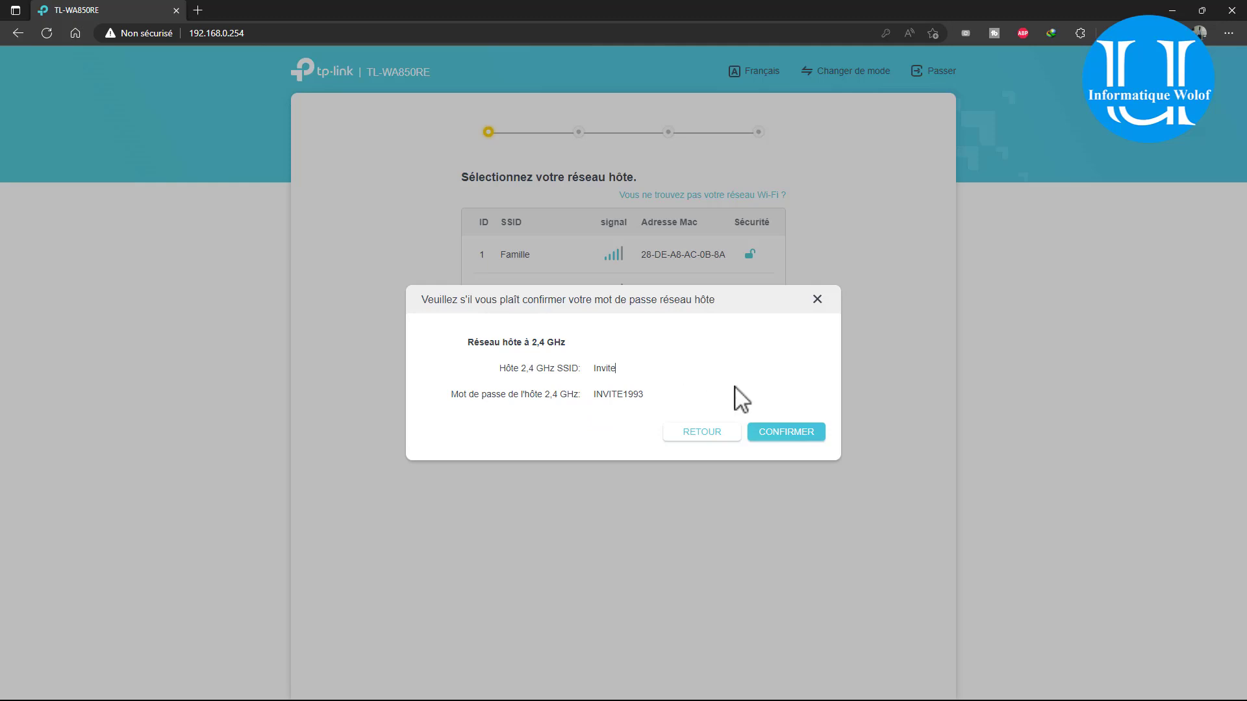
pyautogui.click(788, 430)
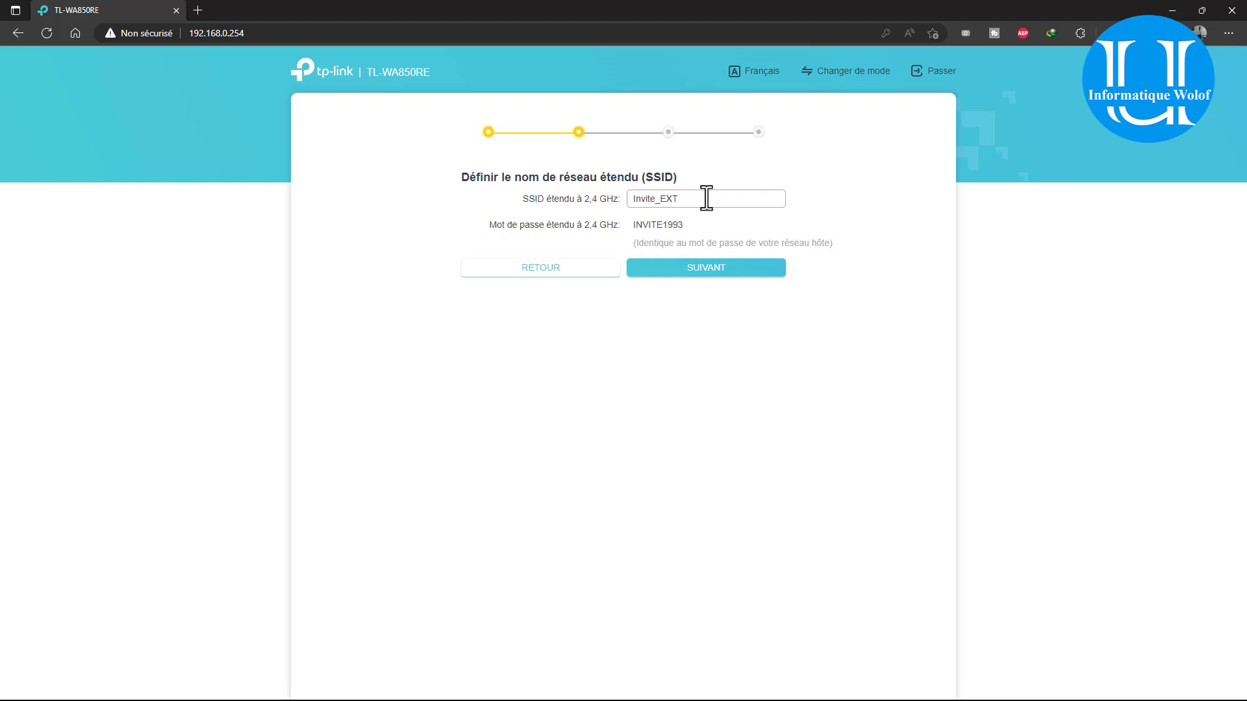
# Replace the _EXT ending of the extended network name with _Ext.
pyautogui.moveTo(707, 198); pyautogui.dragTo(657, 200)
pyautogui.press('BackSpace')
pyautogui.write('_')
pyautogui.press('capslock')
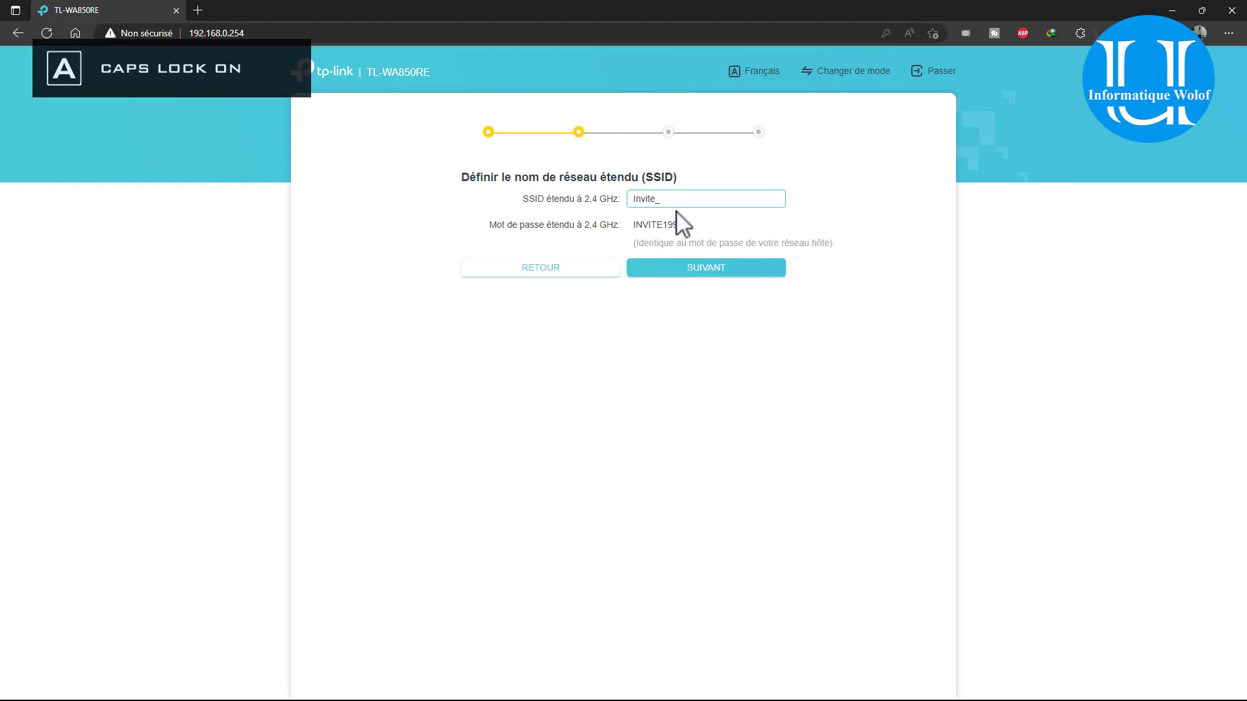
pyautogui.write('E')
pyautogui.press('capslock')
pyautogui.write('xt')
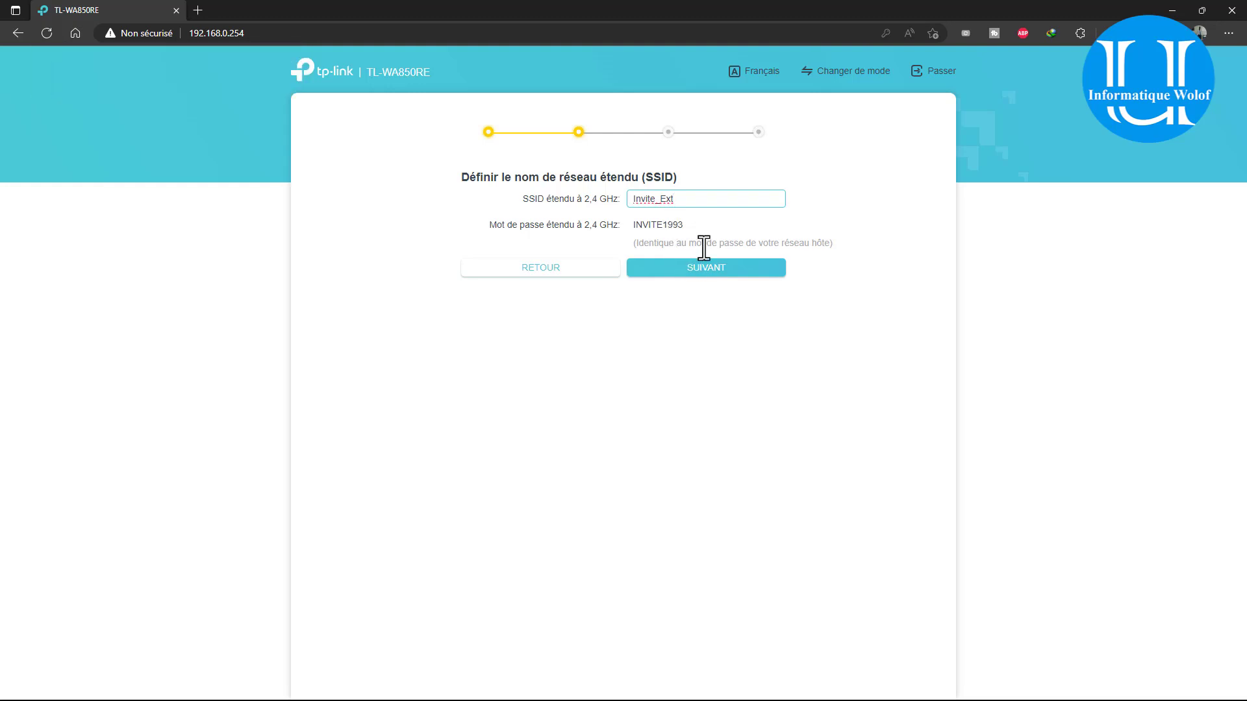
# Look over the extended network password field.
pyautogui.moveTo(693, 227); pyautogui.dragTo(572, 217)
pyautogui.click(734, 234)
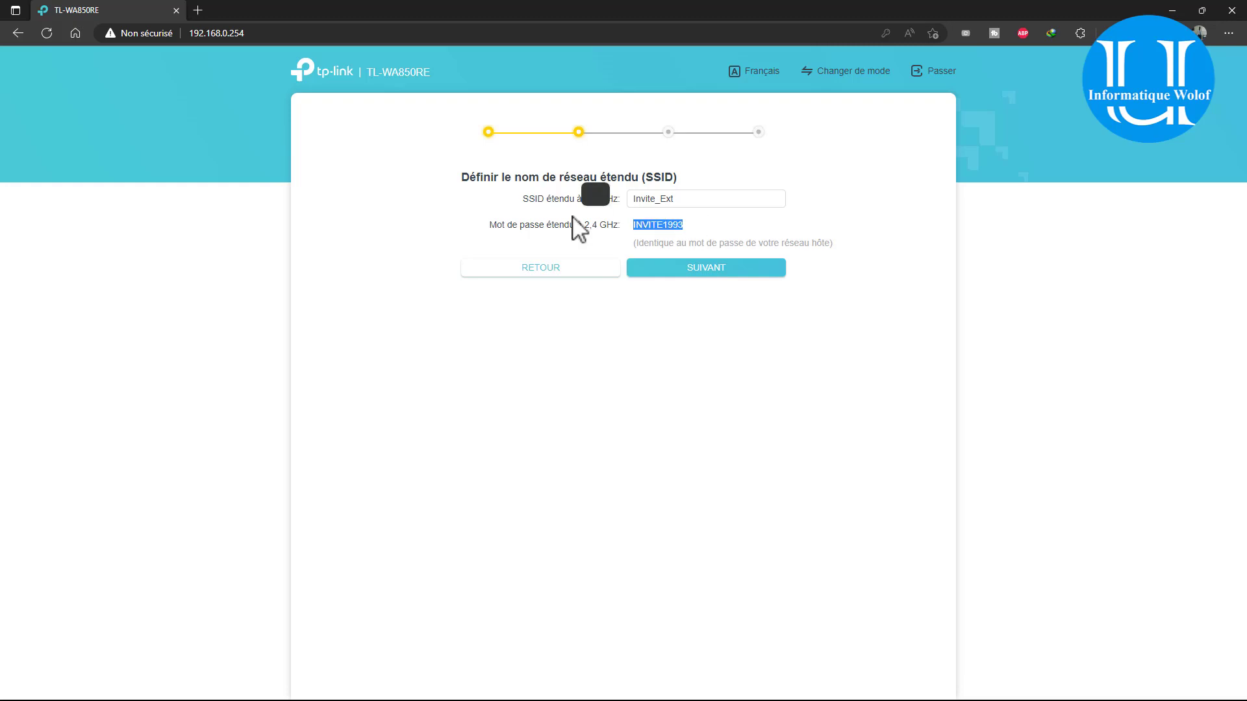
pyautogui.click(696, 222)
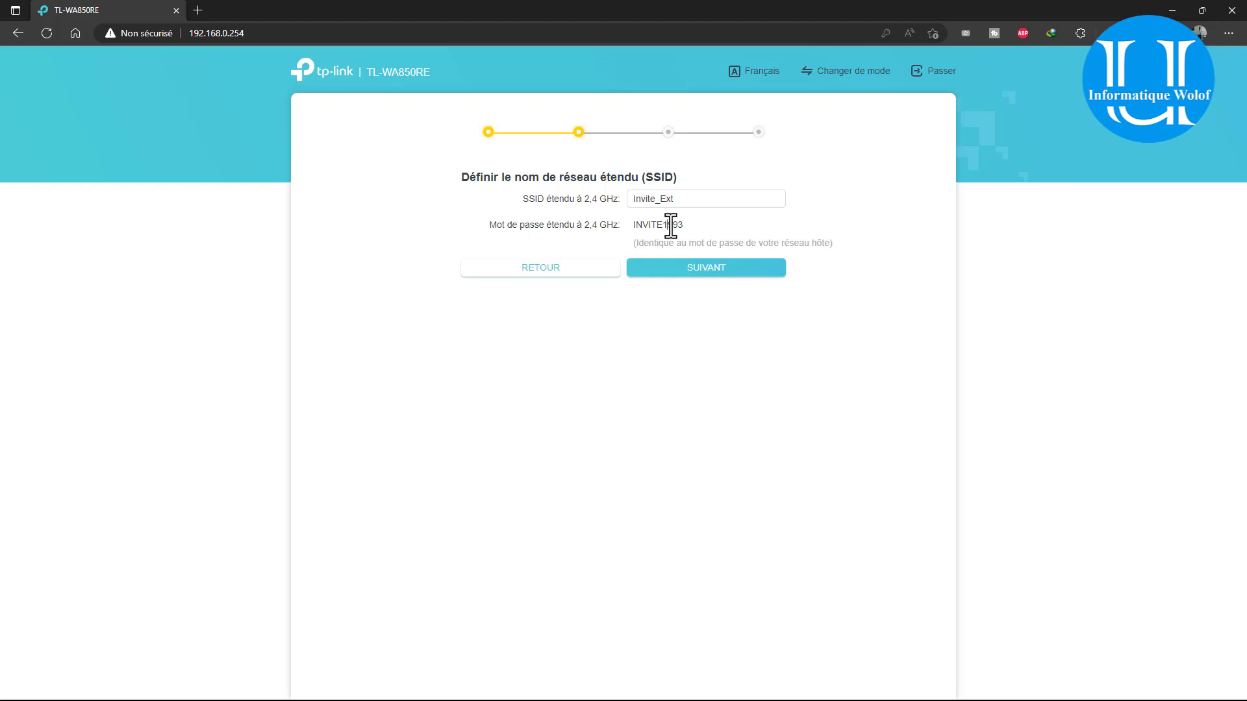
pyautogui.click(667, 225)
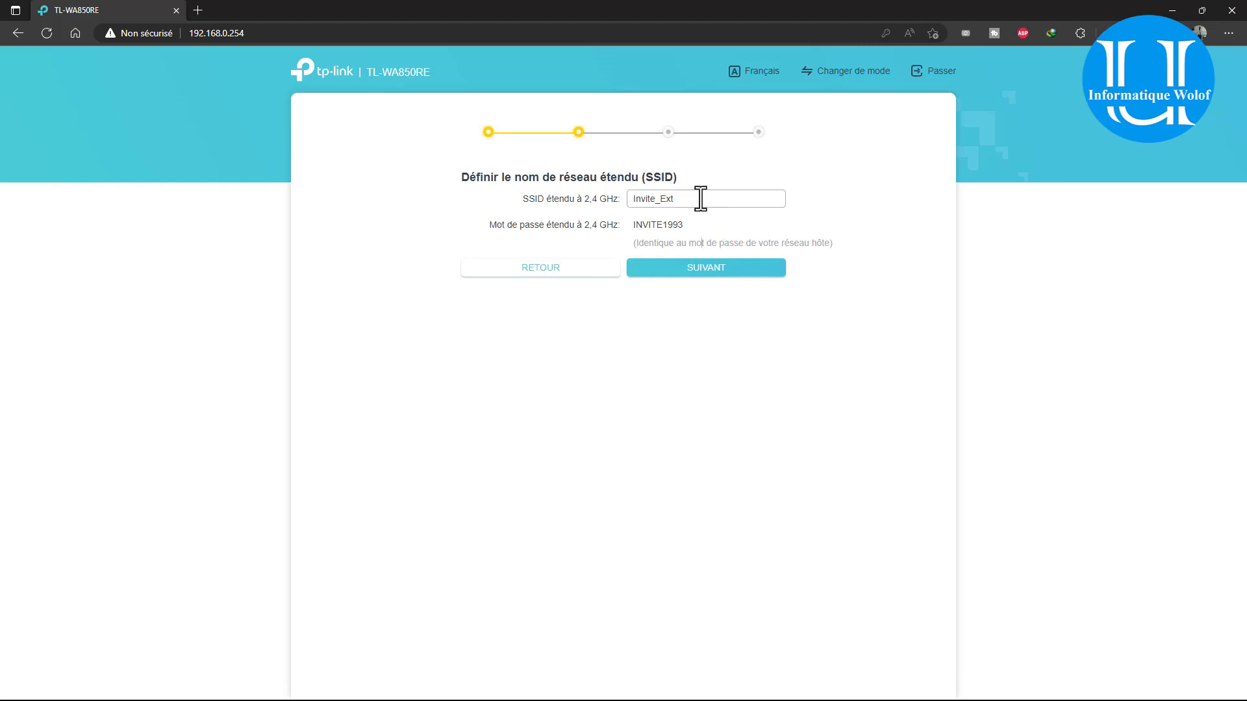
# Recheck the Invite_Ext name, undoing an accidental deletion of the _Ext ending.
pyautogui.moveTo(693, 199); pyautogui.dragTo(654, 204)
pyautogui.click(683, 203)
pyautogui.moveTo(676, 198); pyautogui.dragTo(656, 201)
pyautogui.press('BackSpace')
pyautogui.hotkey('ctrl', 'z')
# Apply the Invite_Ext settings, confirm the PC joined Invite_Ext, and finish the wizard.
pyautogui.click(728, 269)
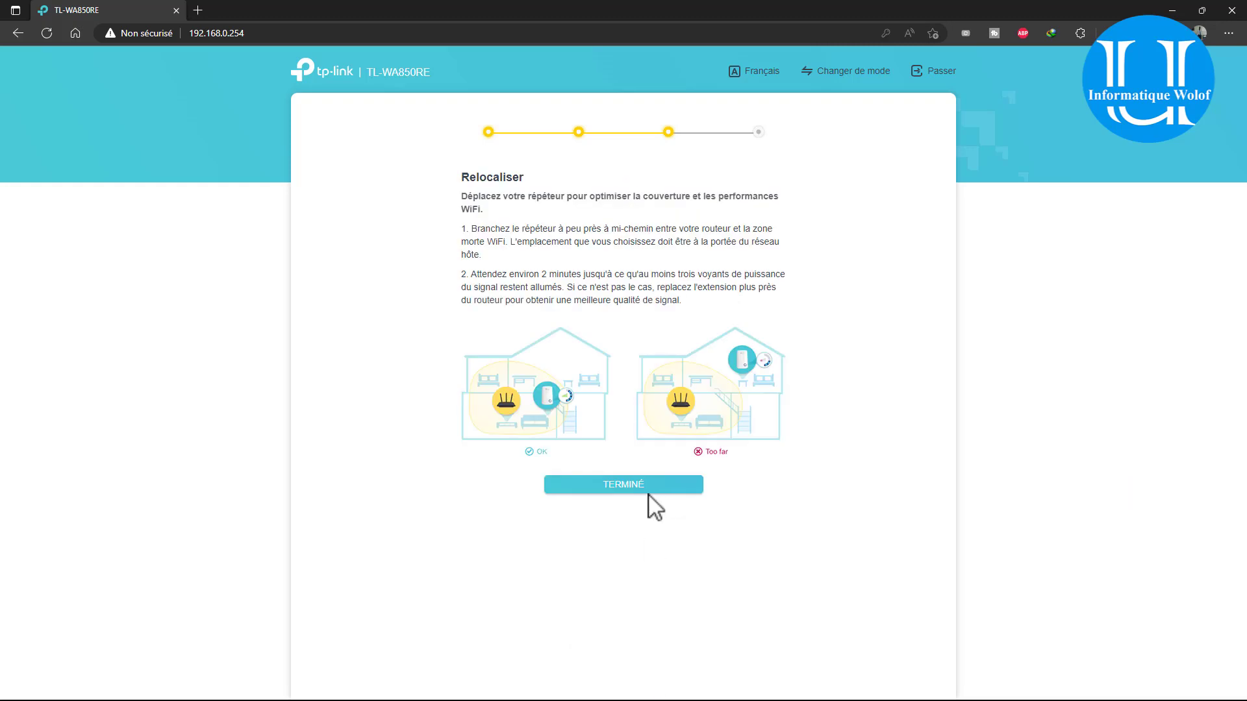
pyautogui.click(648, 491)
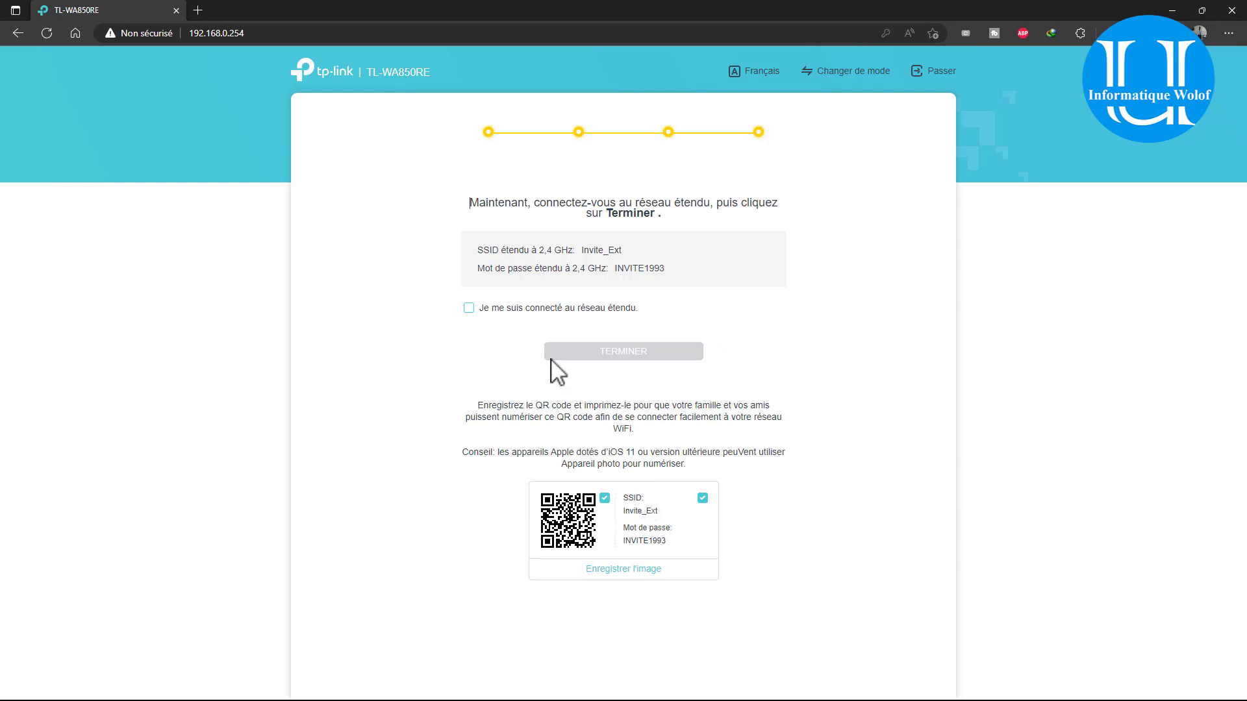
pyautogui.click(470, 312)
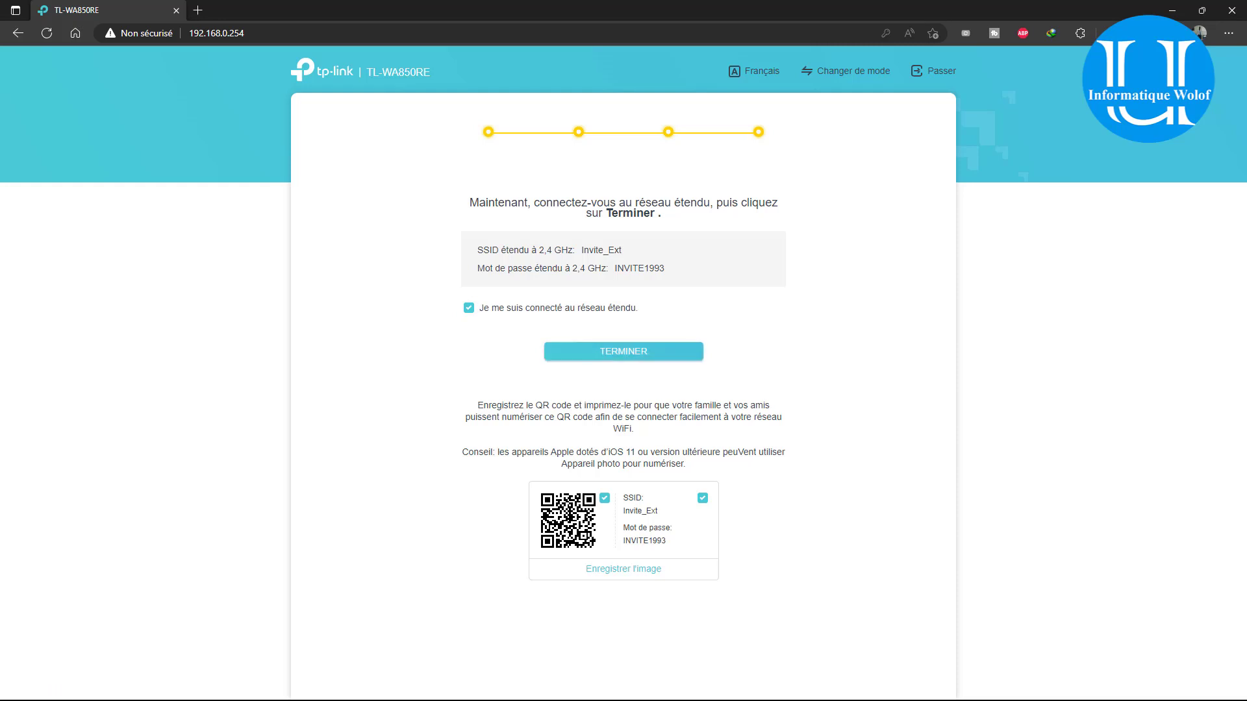
pyautogui.click(619, 355)
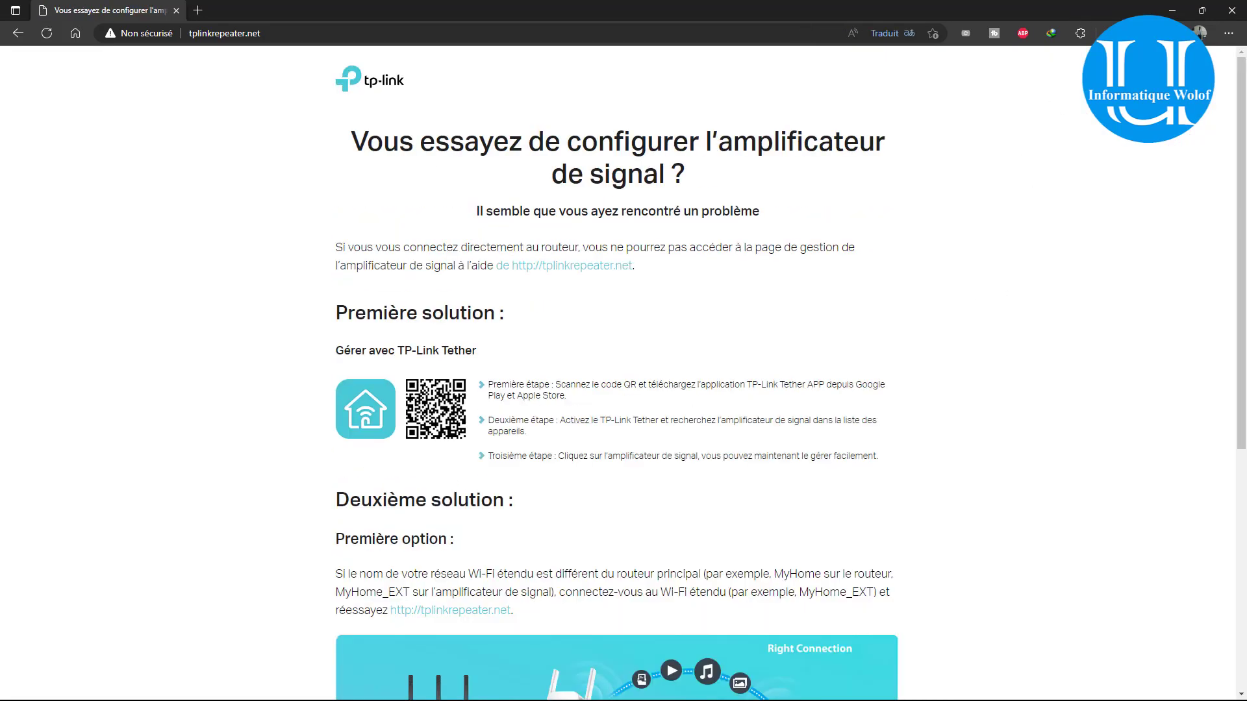
# Scroll through the tplinkrepeater.net help page about reaching the extender's management page.
pyautogui.scroll(-6, 623, 370)
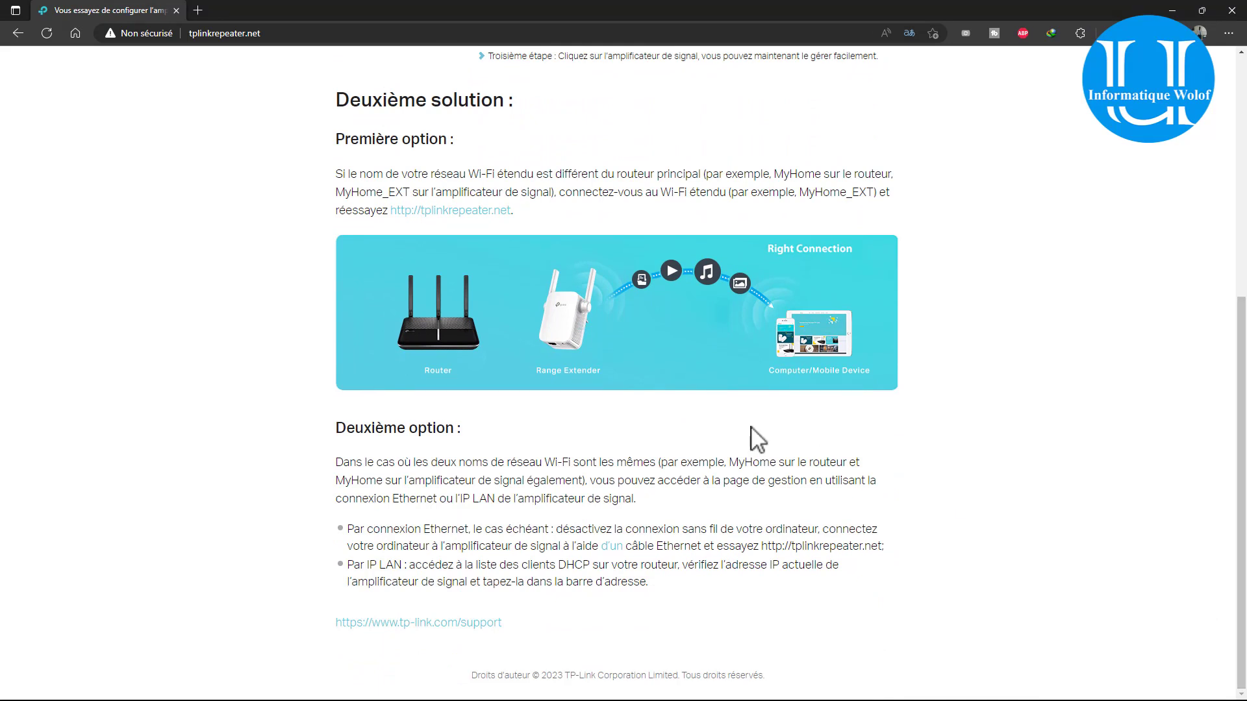
pyautogui.scroll(5, 751, 426)
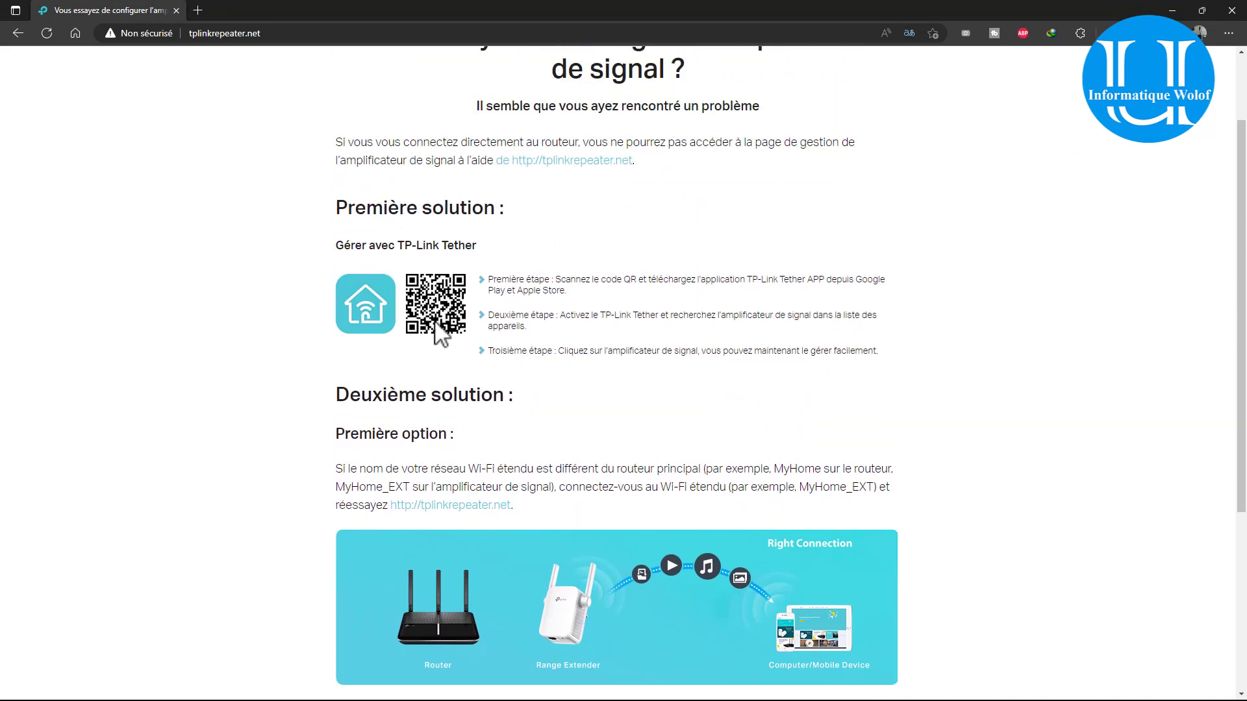
pyautogui.scroll(-1, 843, 493)
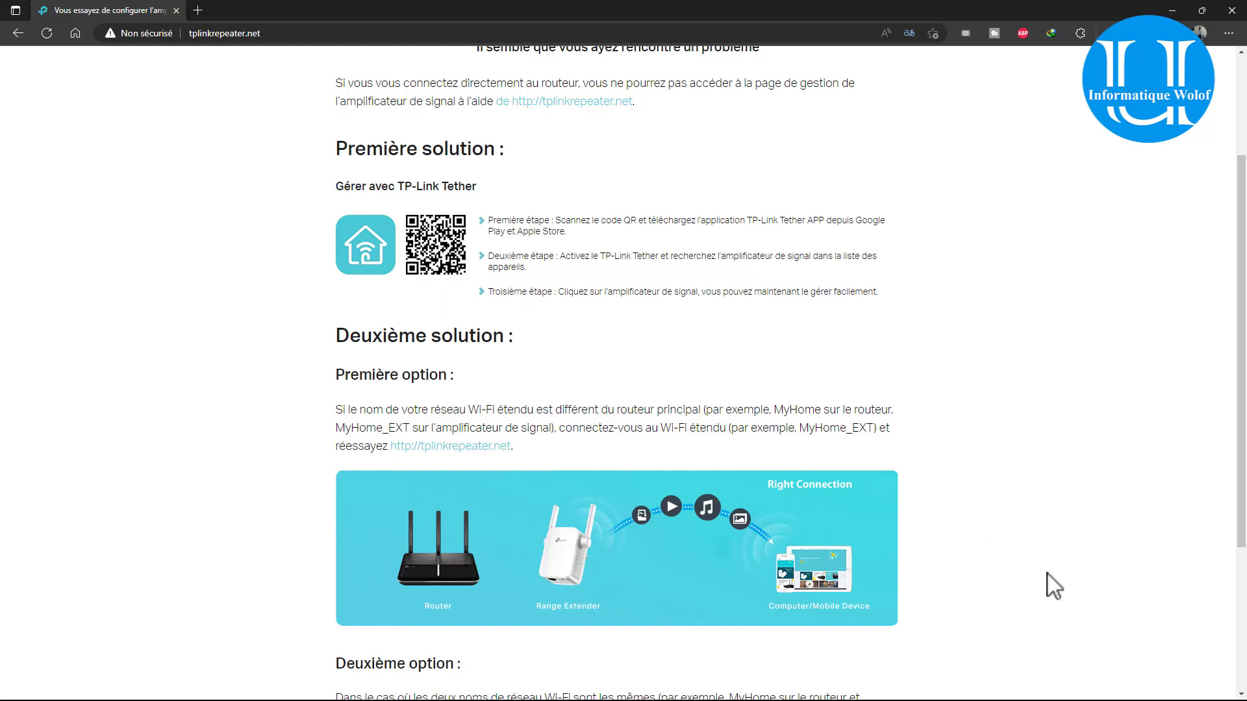
# Connect the PC to Invite_Ext from Wi-Fi quick settings, entering its network security key.
pyautogui.press('super')
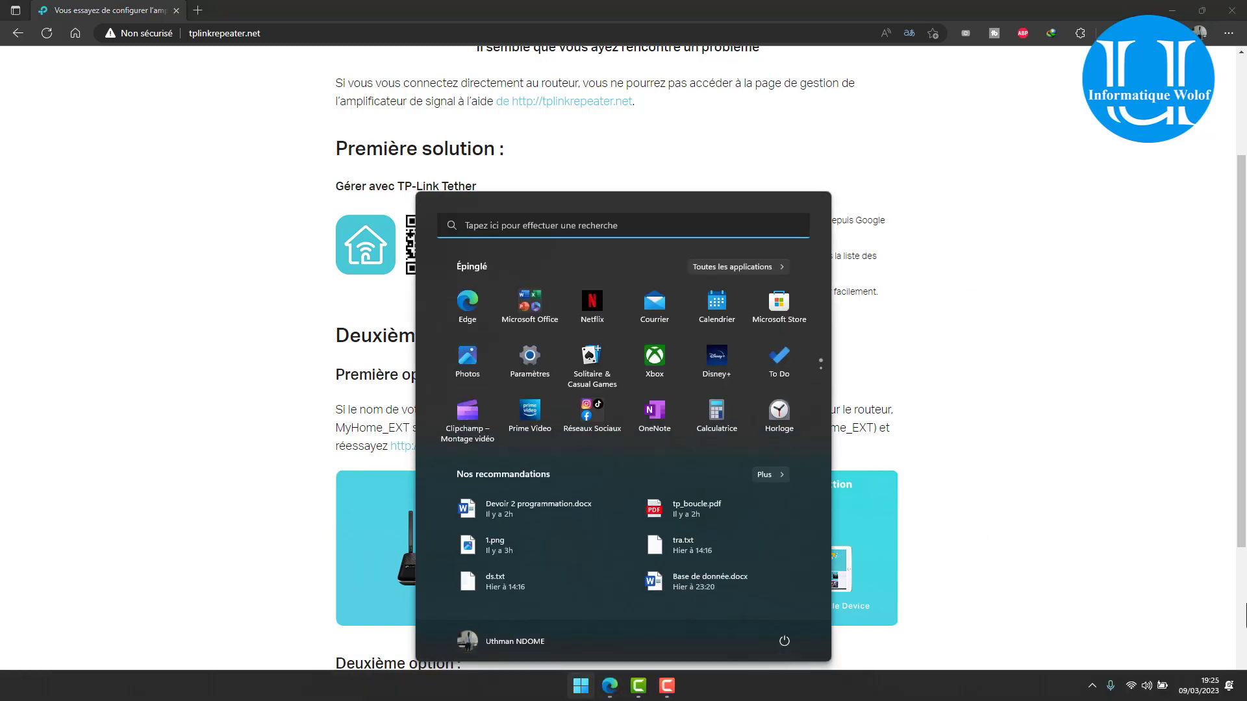
pyautogui.click(1138, 685)
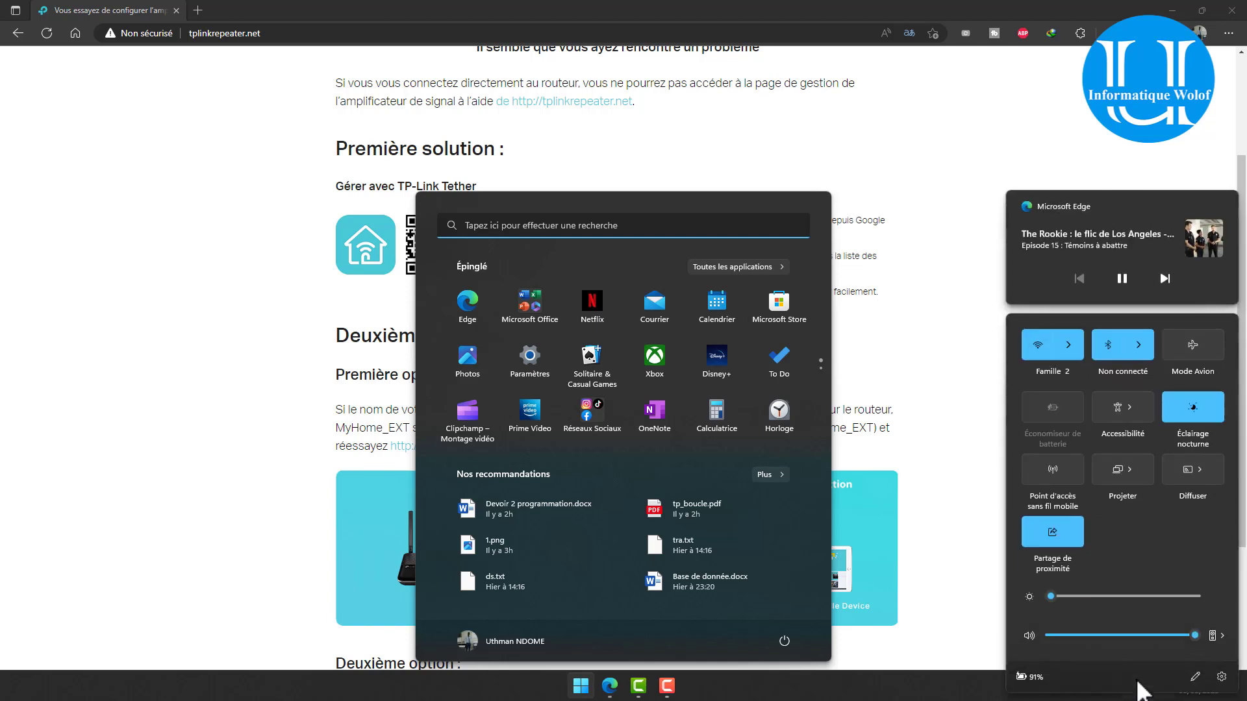
pyautogui.click(1077, 340)
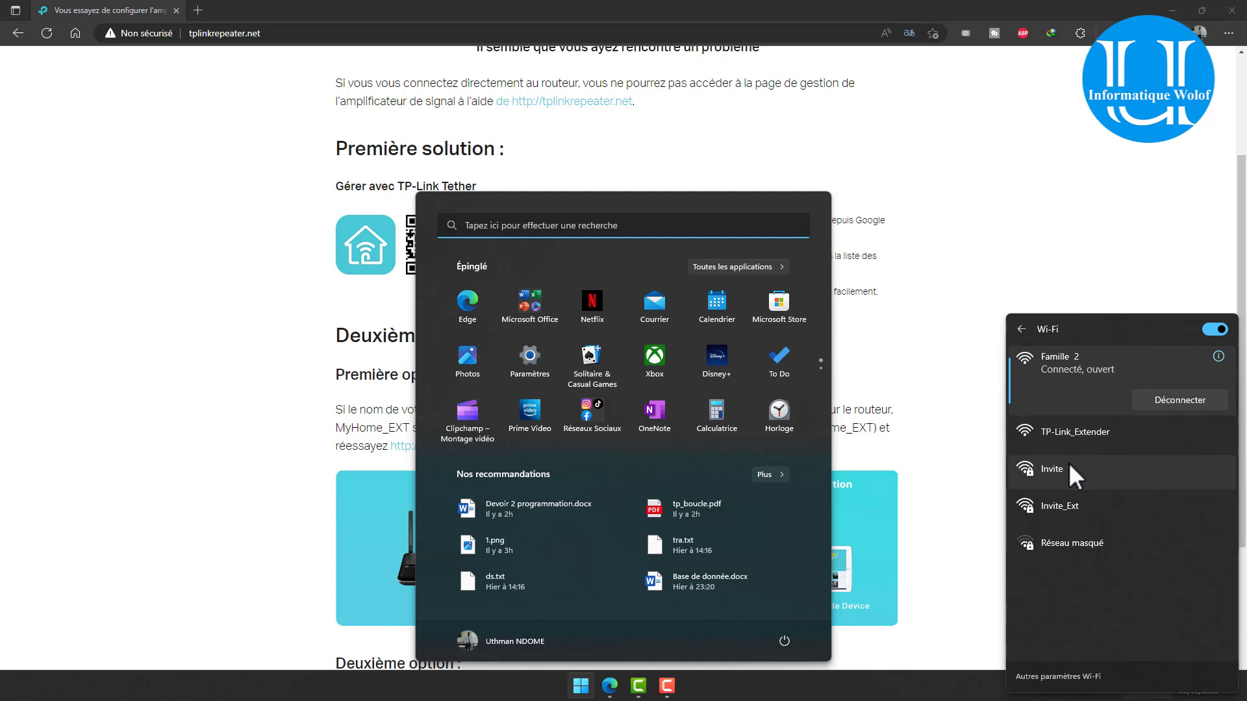
pyautogui.click(1066, 509)
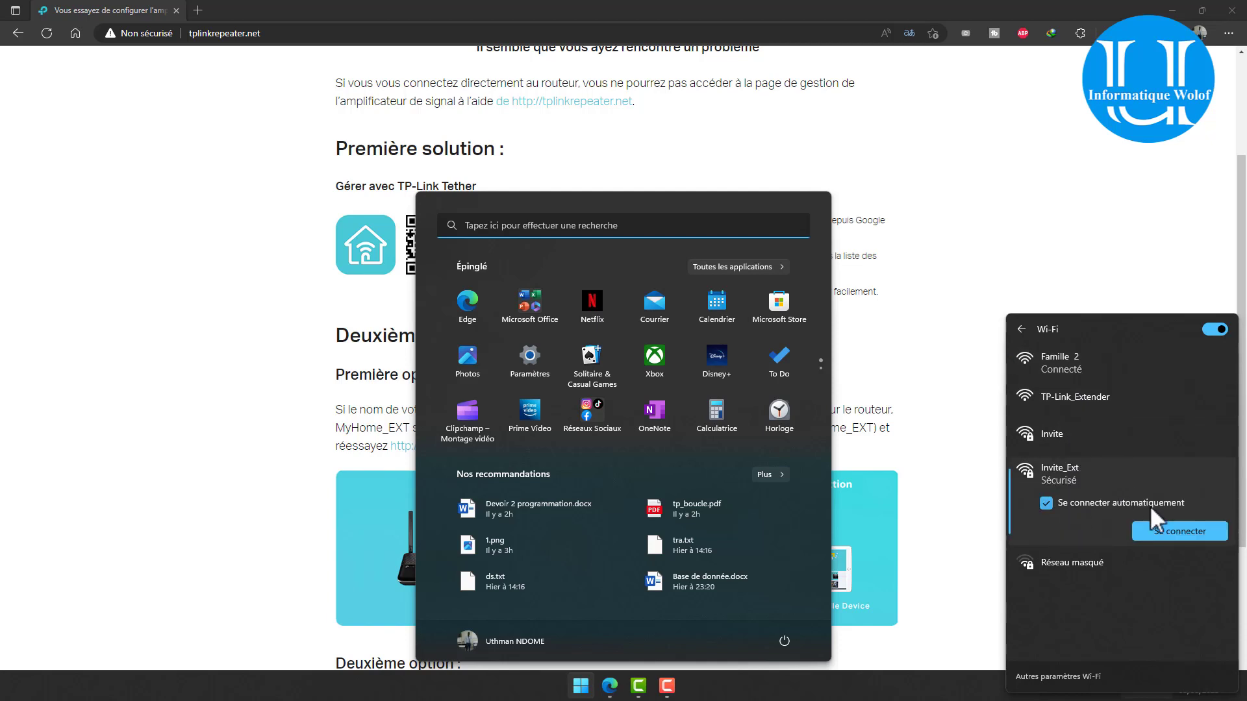
pyautogui.click(1178, 528)
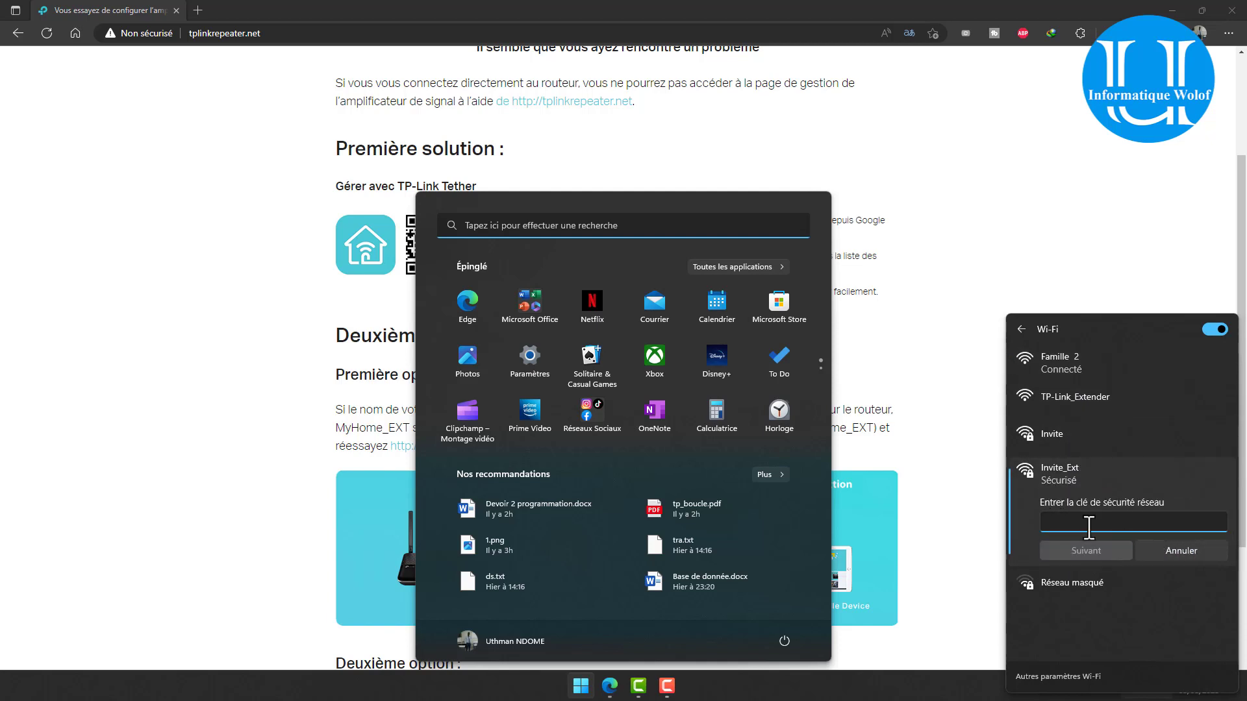
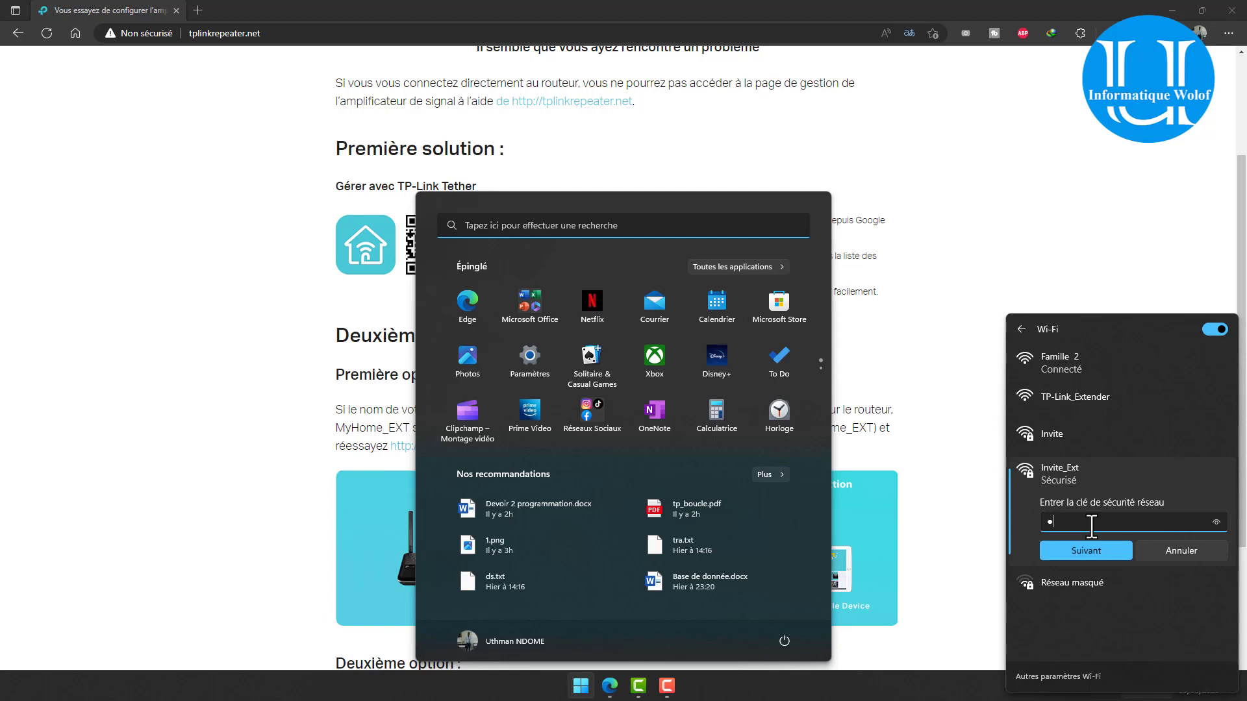
pyautogui.click(1089, 548)
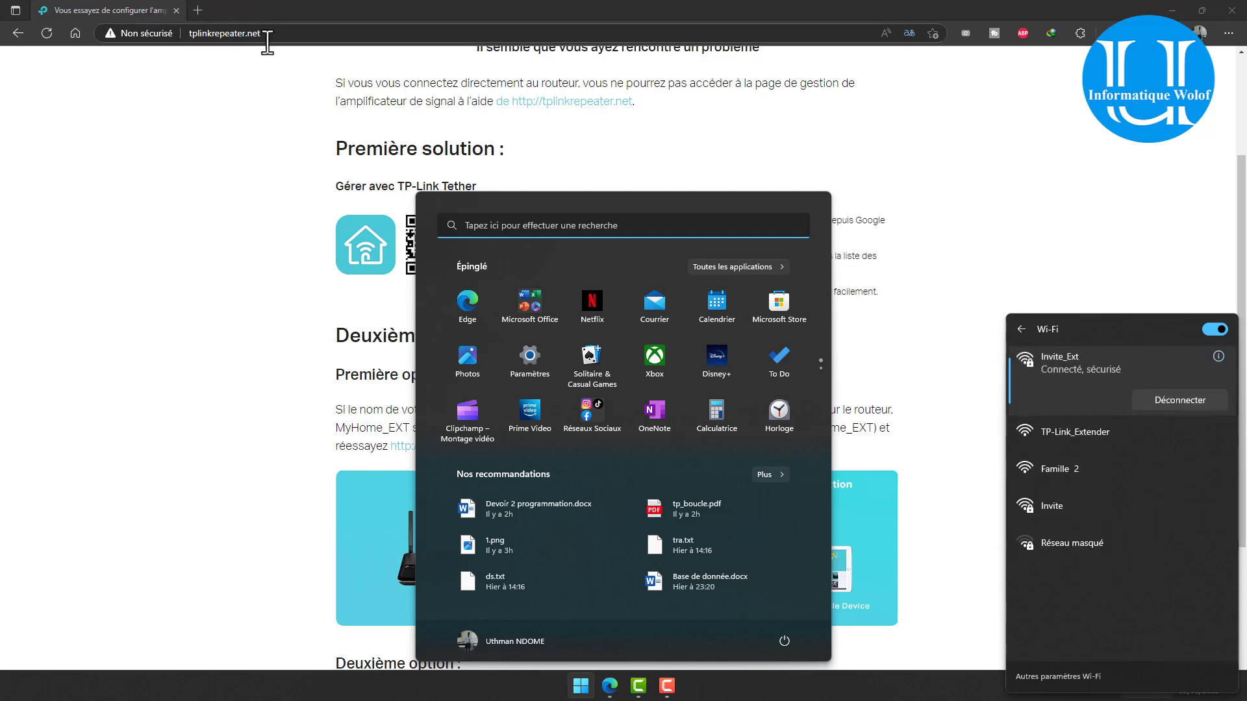
pyautogui.click(275, 33)
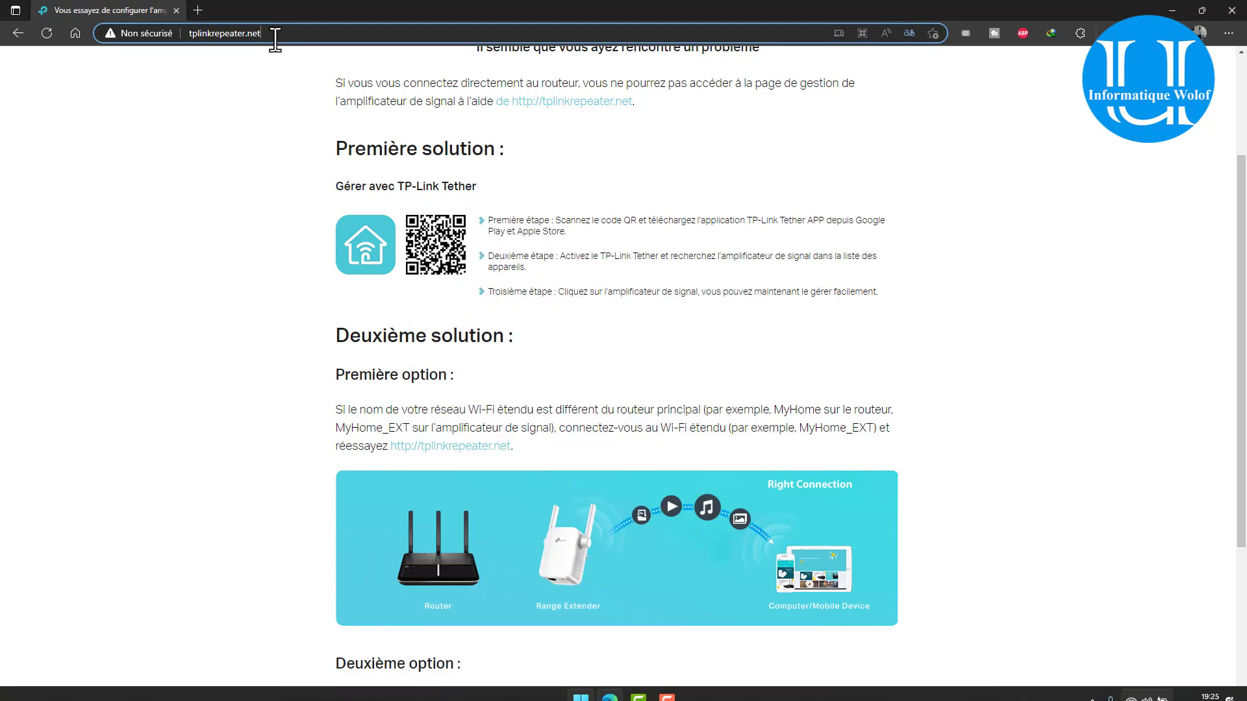
pyautogui.click(197, 10)
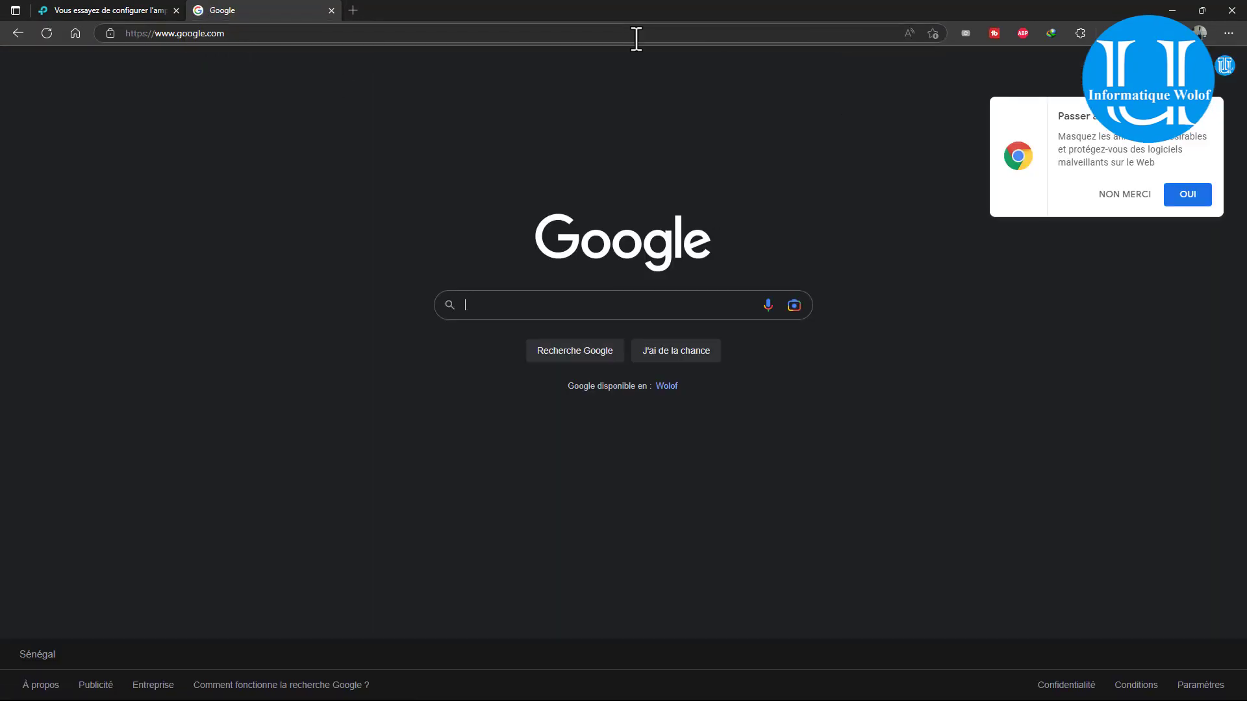
pyautogui.click(578, 37)
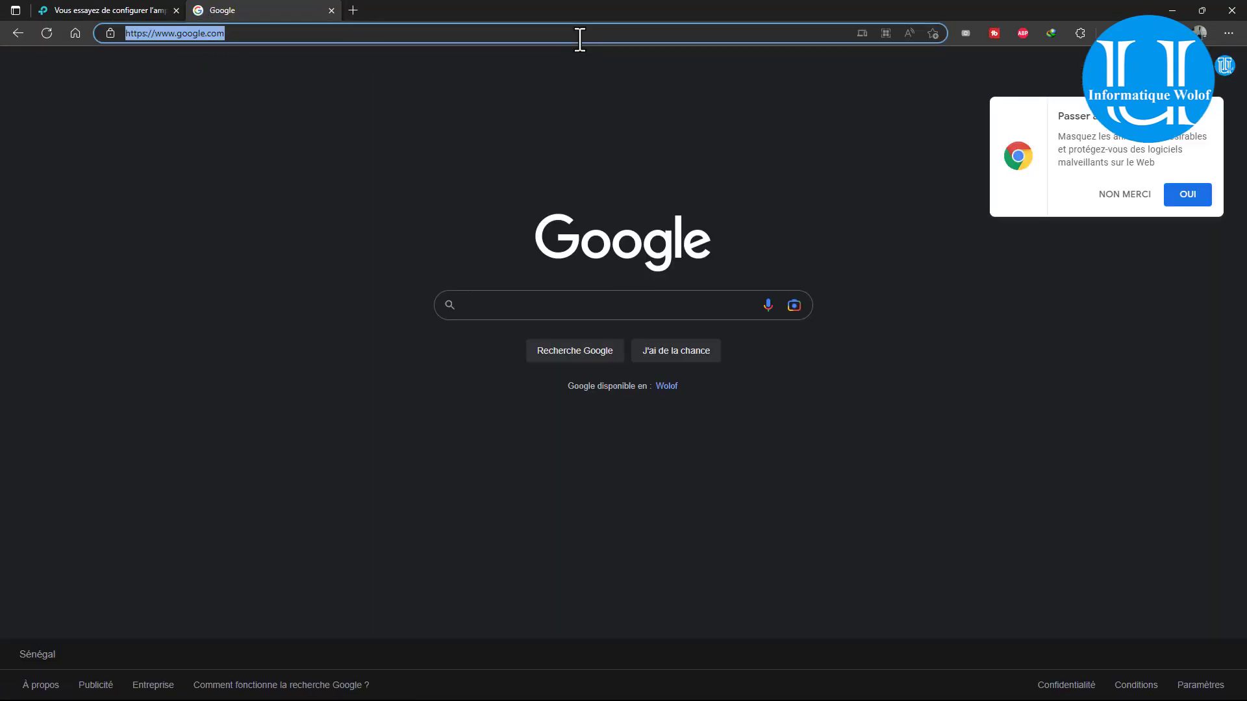
pyautogui.write('youtube')
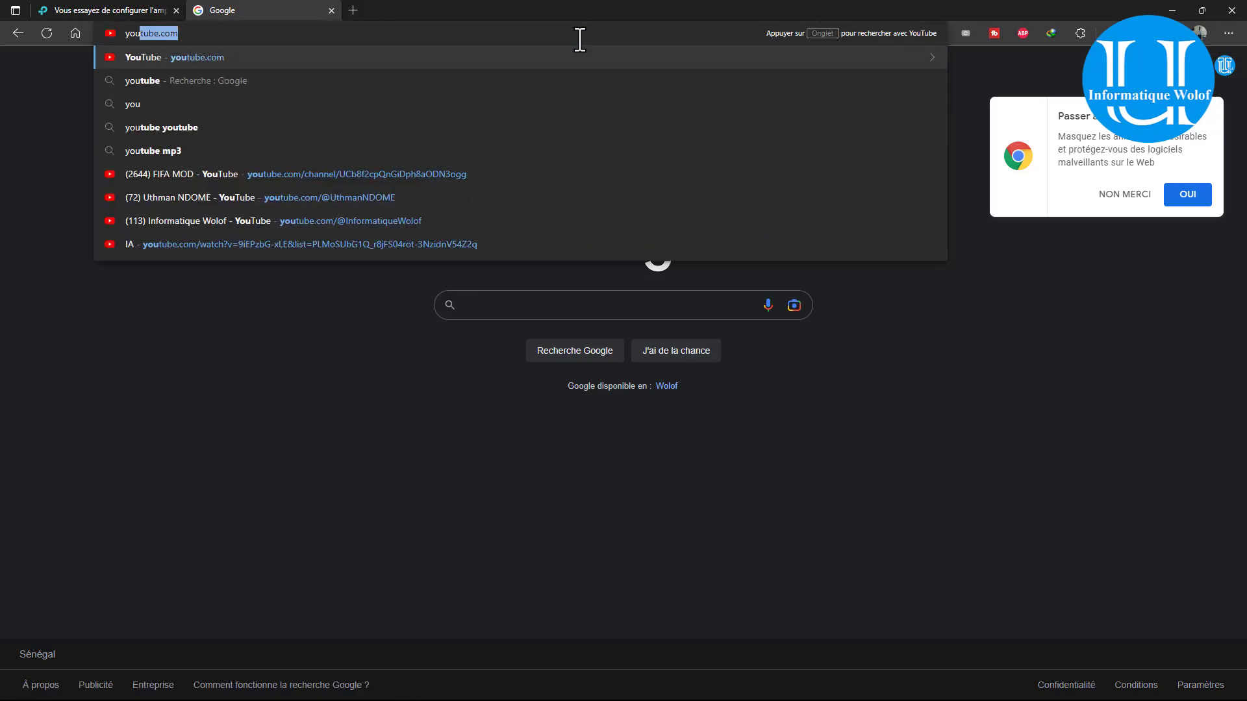
pyautogui.press('Right')
pyautogui.write('/')
pyautogui.write('ac')
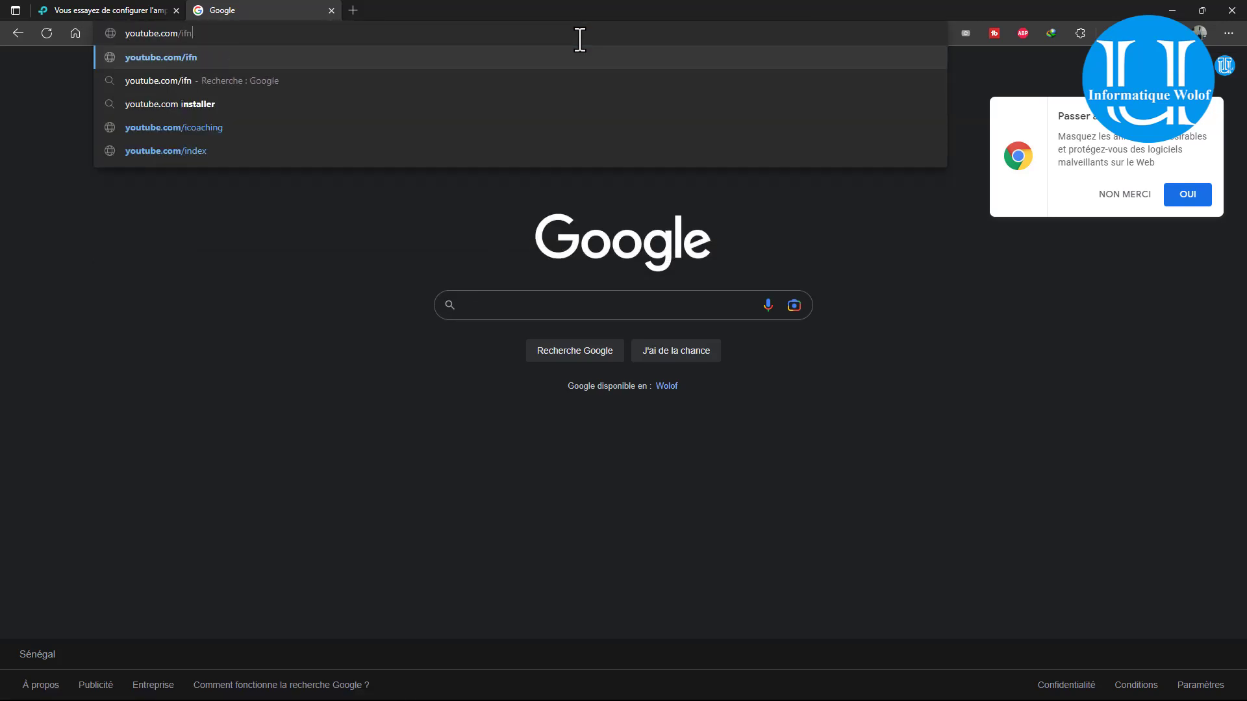
pyautogui.press('BackSpace')
pyautogui.press('BackSpace')
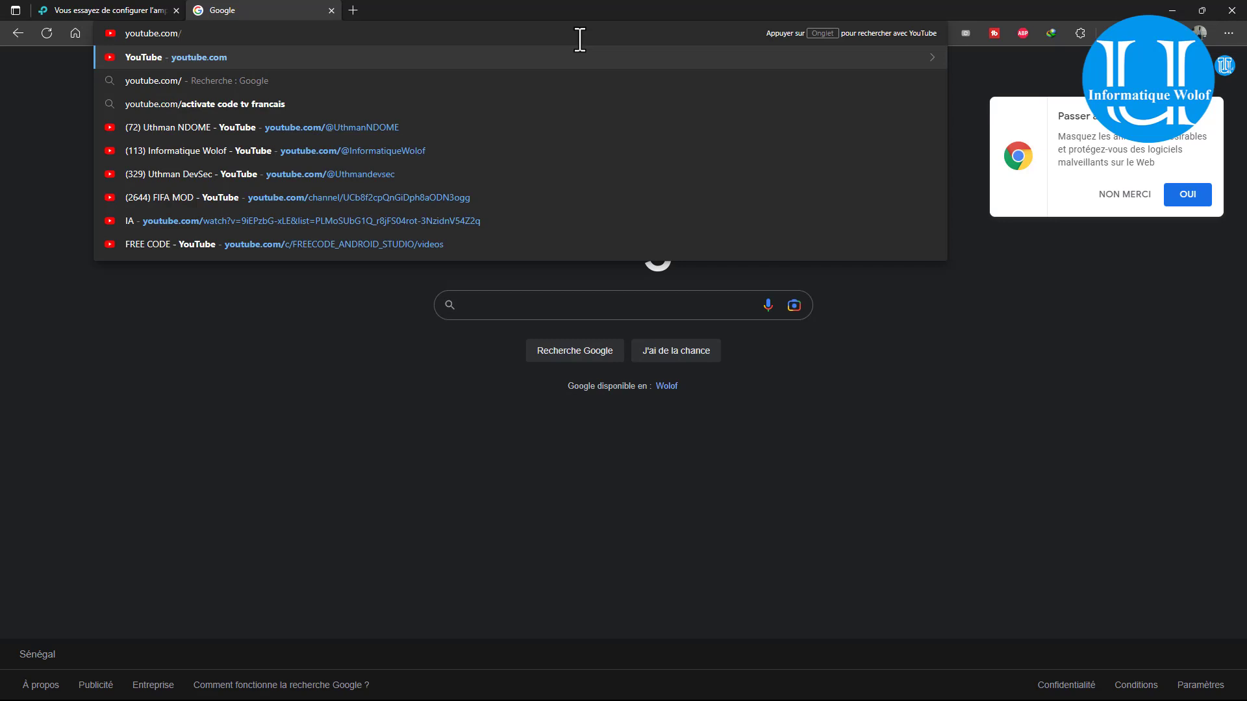
pyautogui.write('@informatiqueWolof')
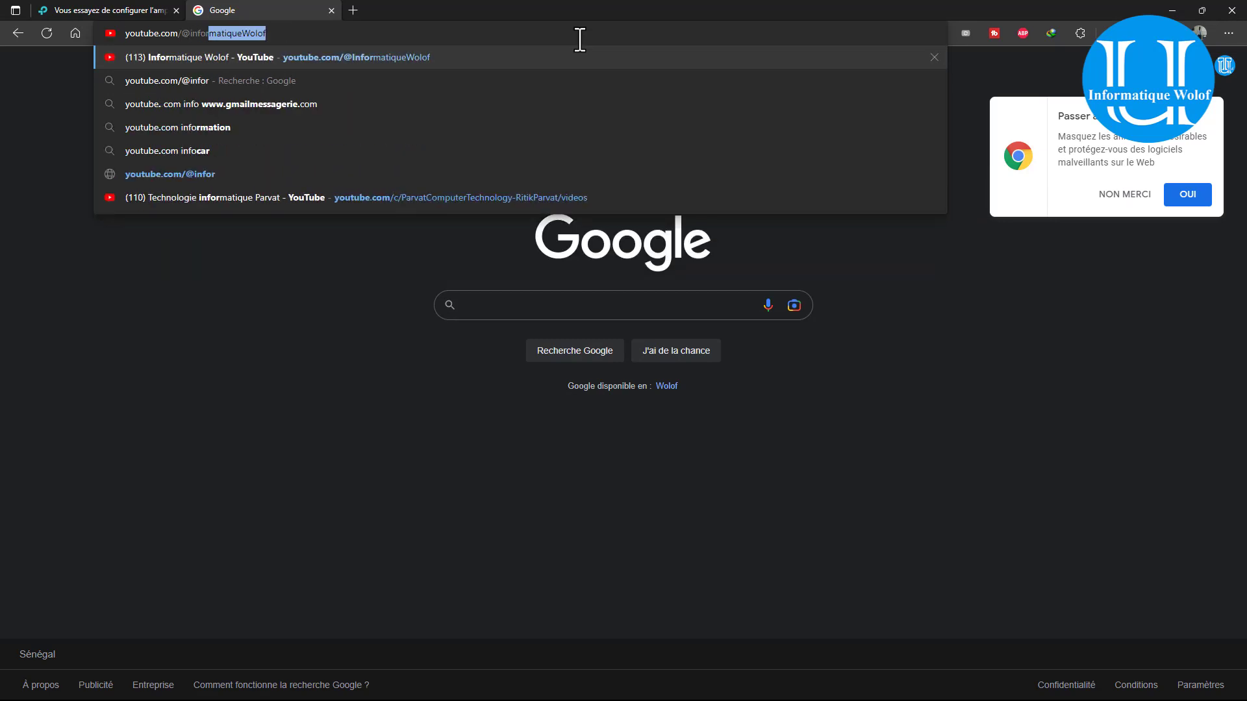
pyautogui.press('Return')
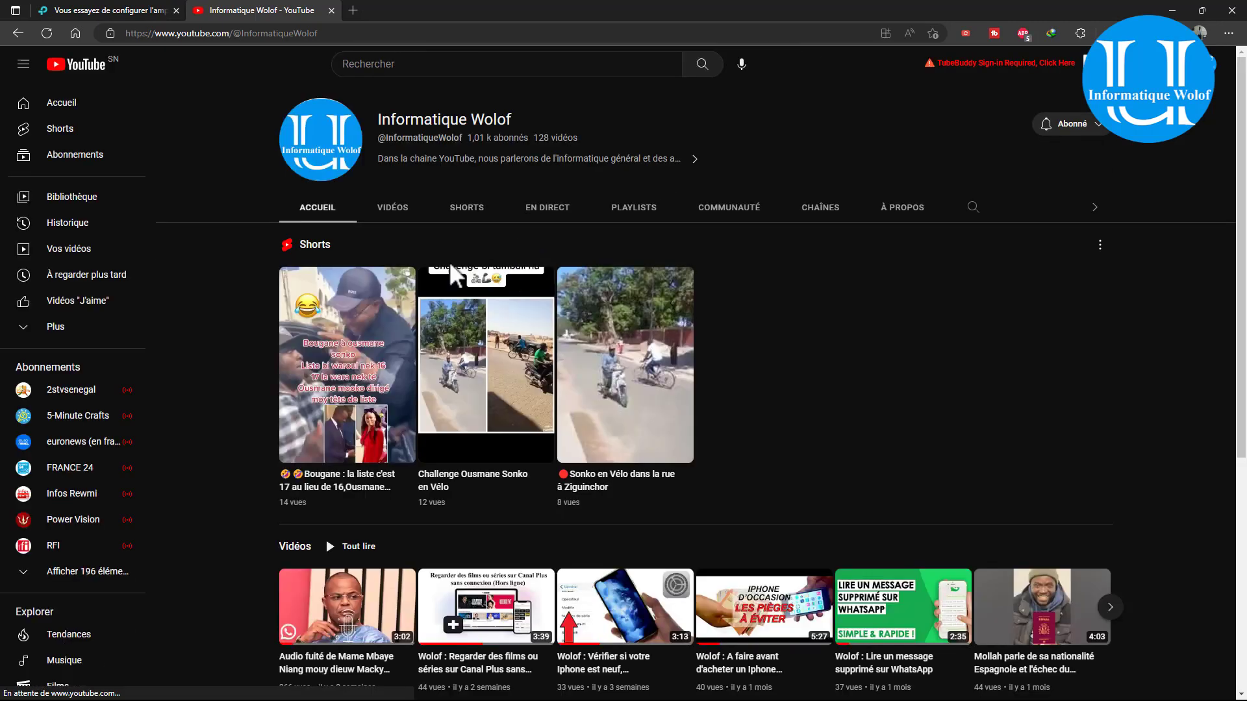
pyautogui.scroll(-5, 436, 393)
pyautogui.scroll(6, 435, 393)
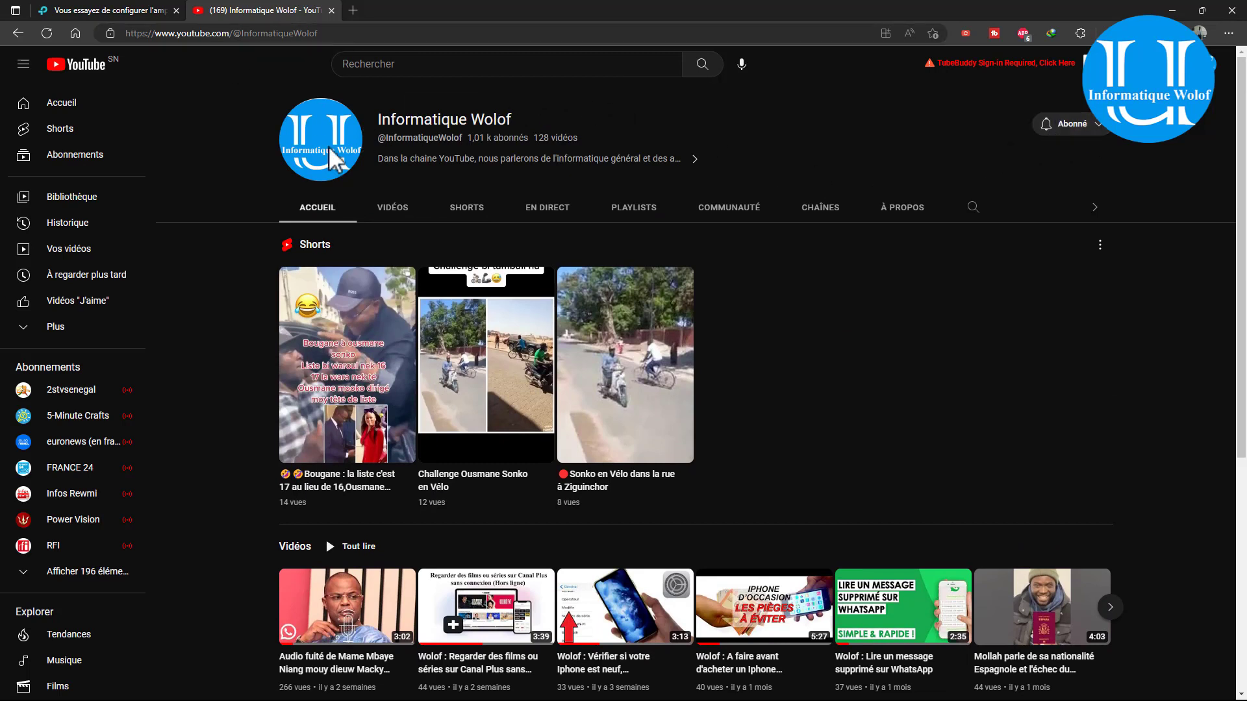
pyautogui.click(331, 10)
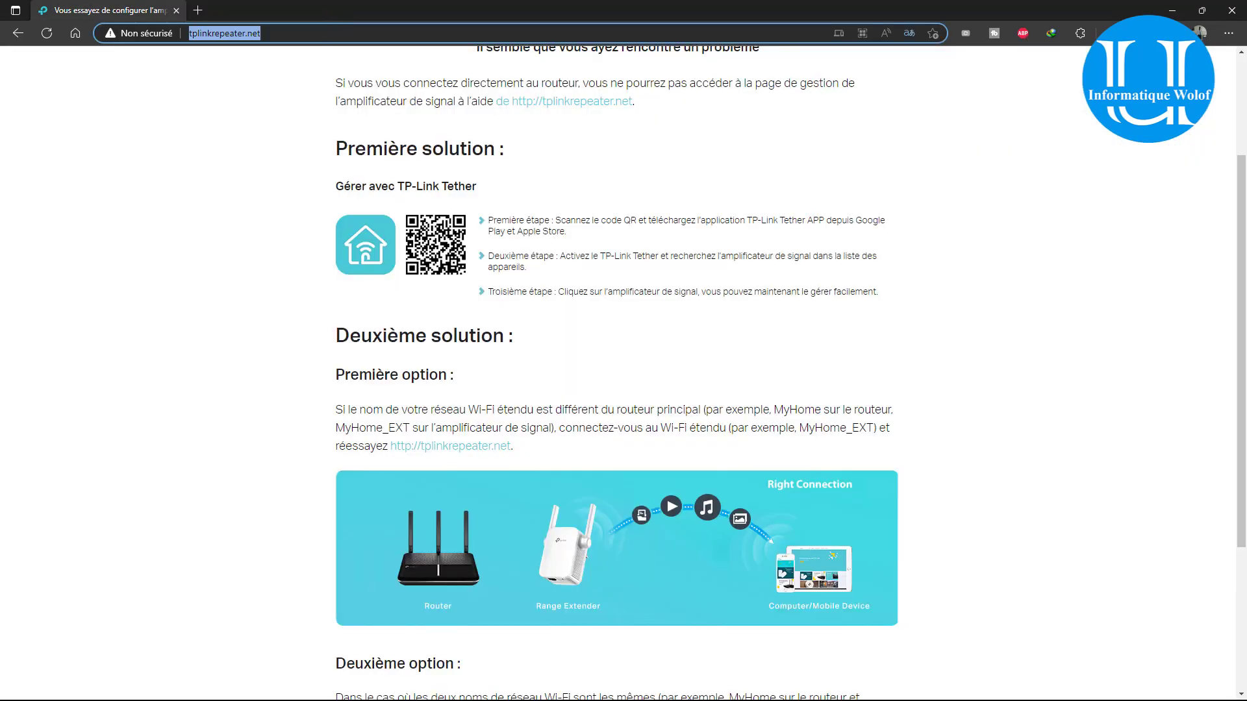
# Check that Invite_Ext shows Connecté, sécurisé in the Wi-Fi list, then close it.
pyautogui.press('super')
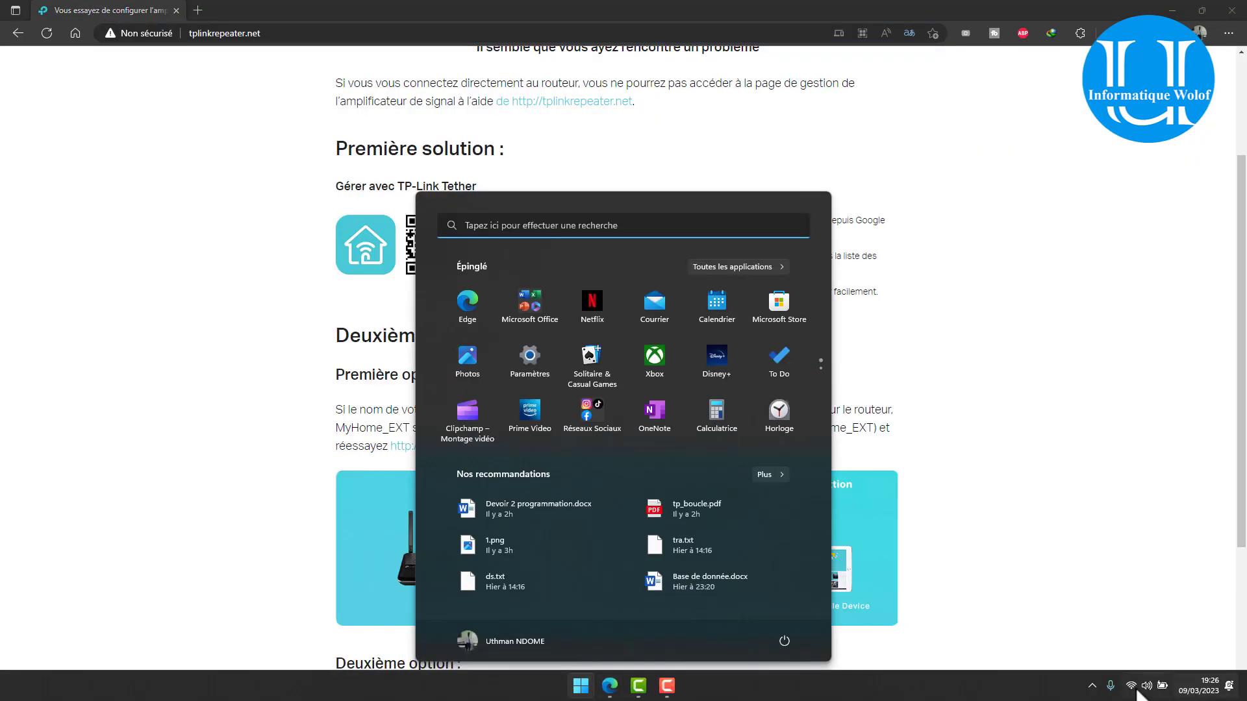
pyautogui.click(1139, 687)
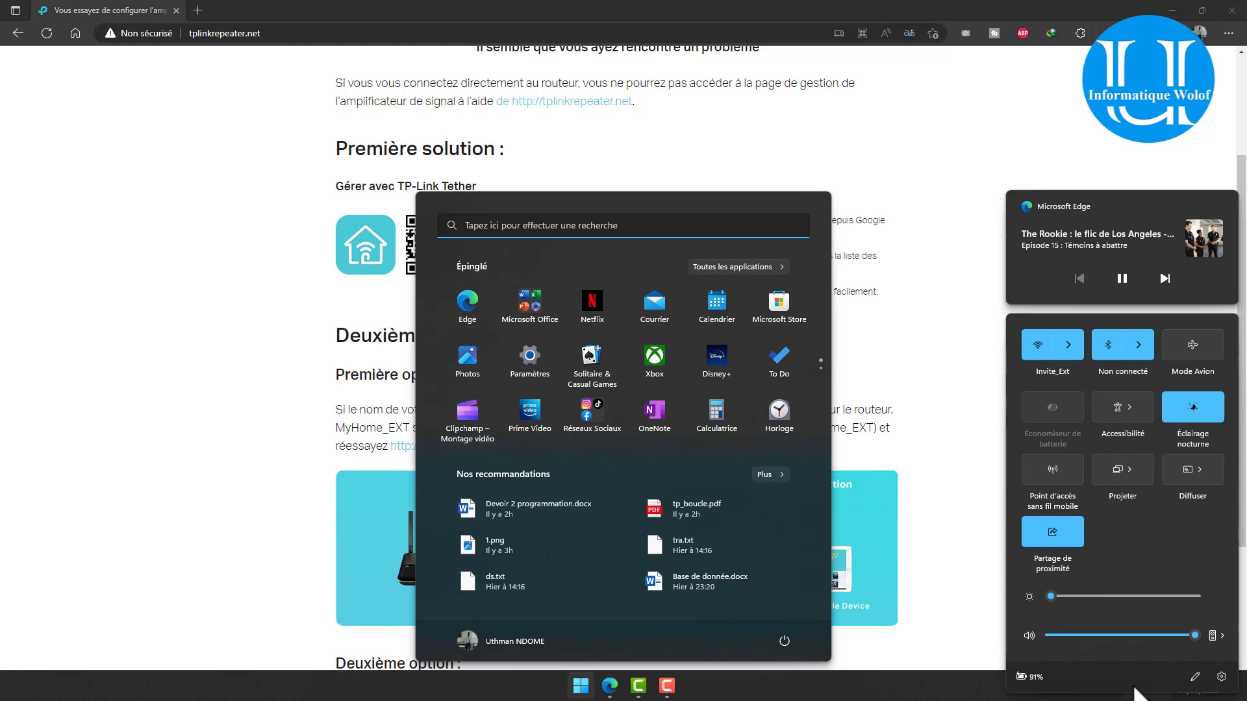
pyautogui.click(1071, 347)
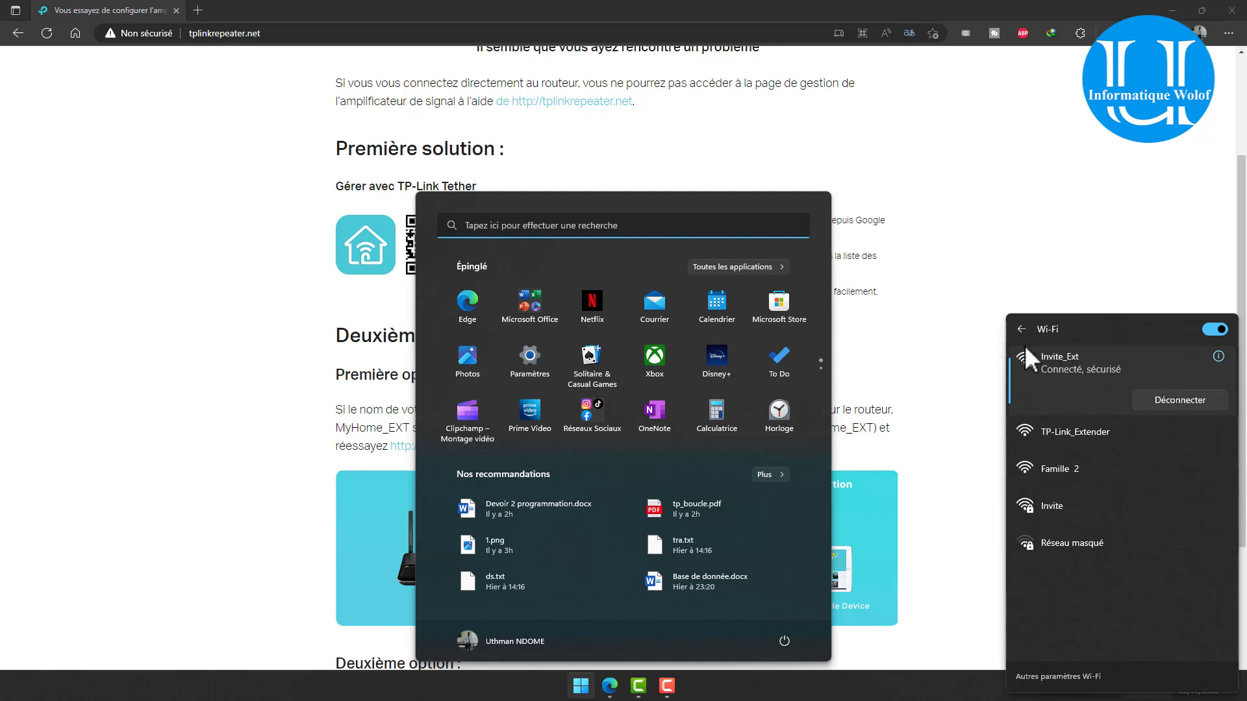
pyautogui.click(667, 690)
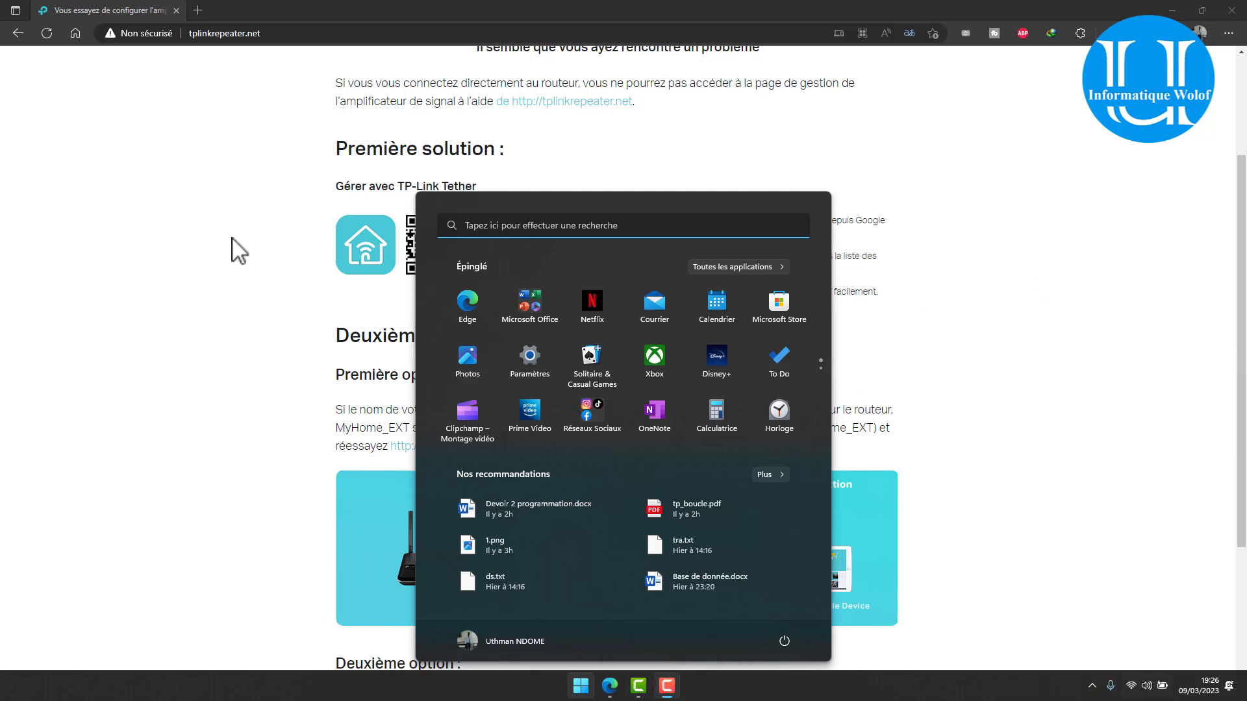